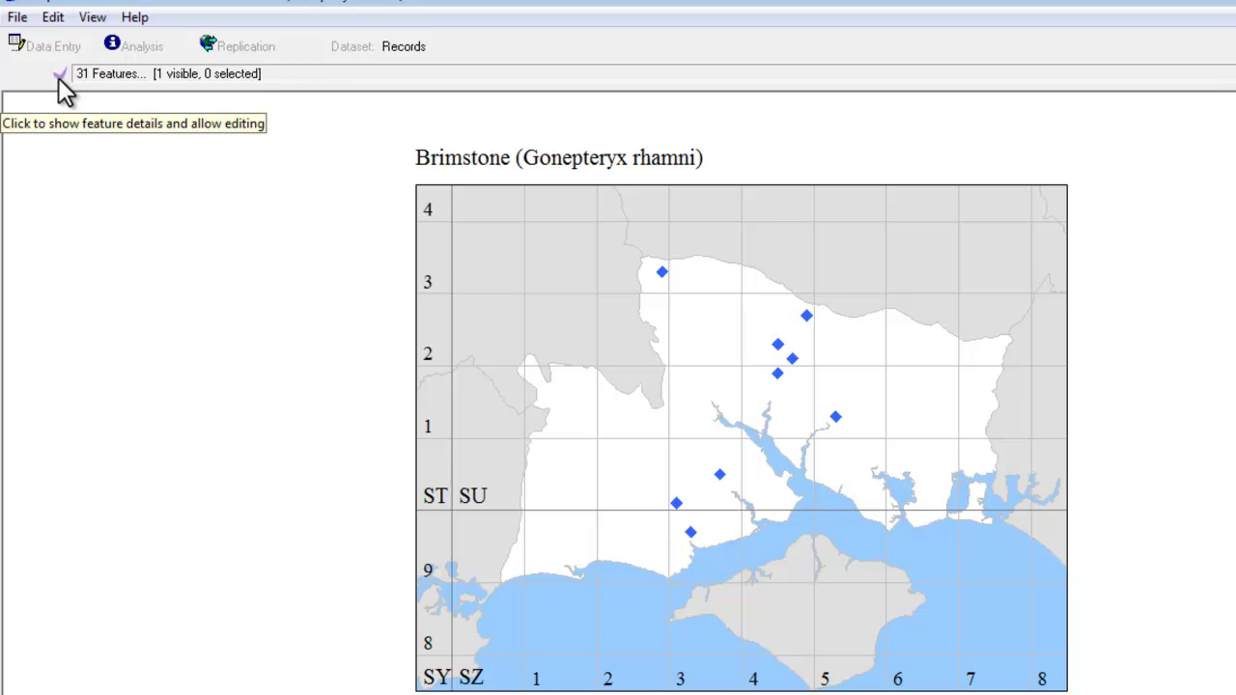
# Turn on Show Feature Detail in the View menu so the map reports its 34 features
pyautogui.click(93, 16)
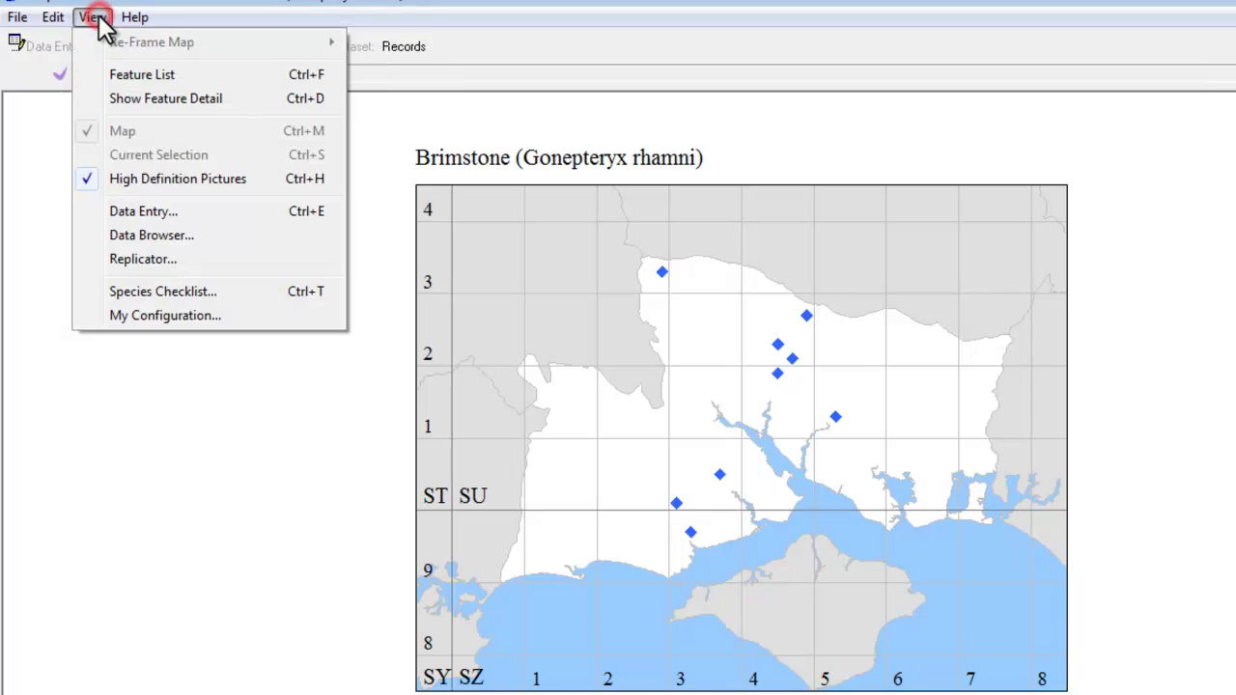
pyautogui.click(85, 99)
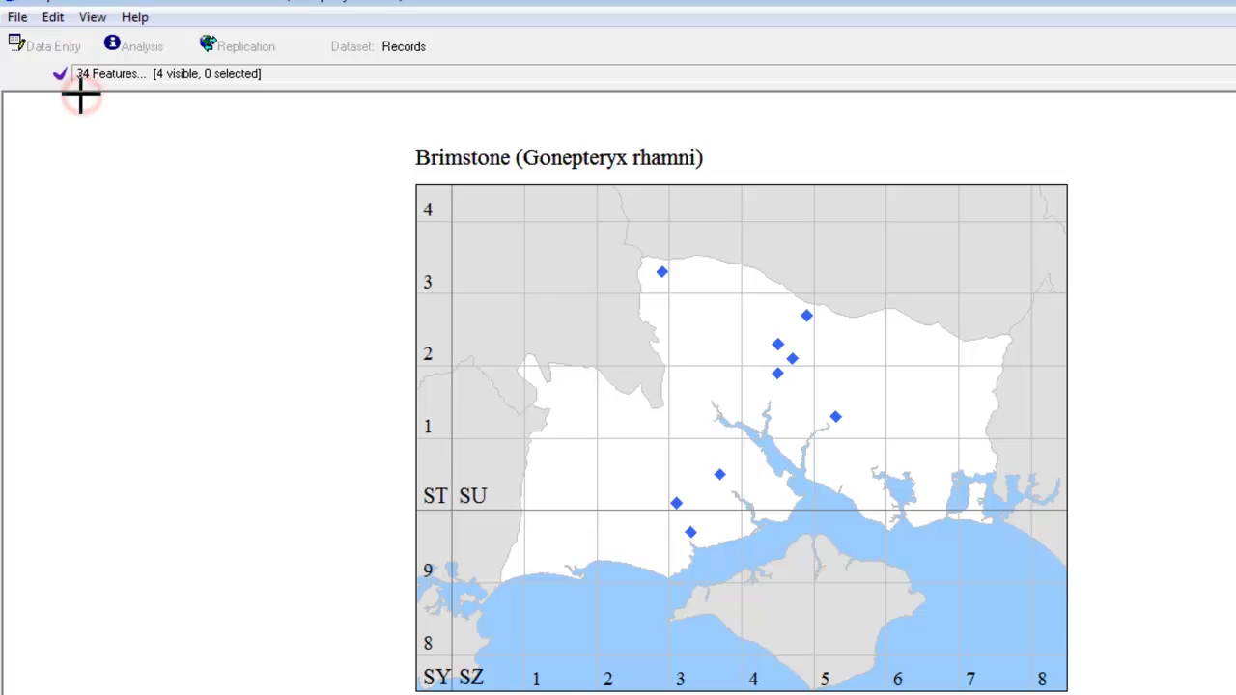
# Drop open the feature list, then go to Edit > Insert > Data Object
pyautogui.click(111, 73)
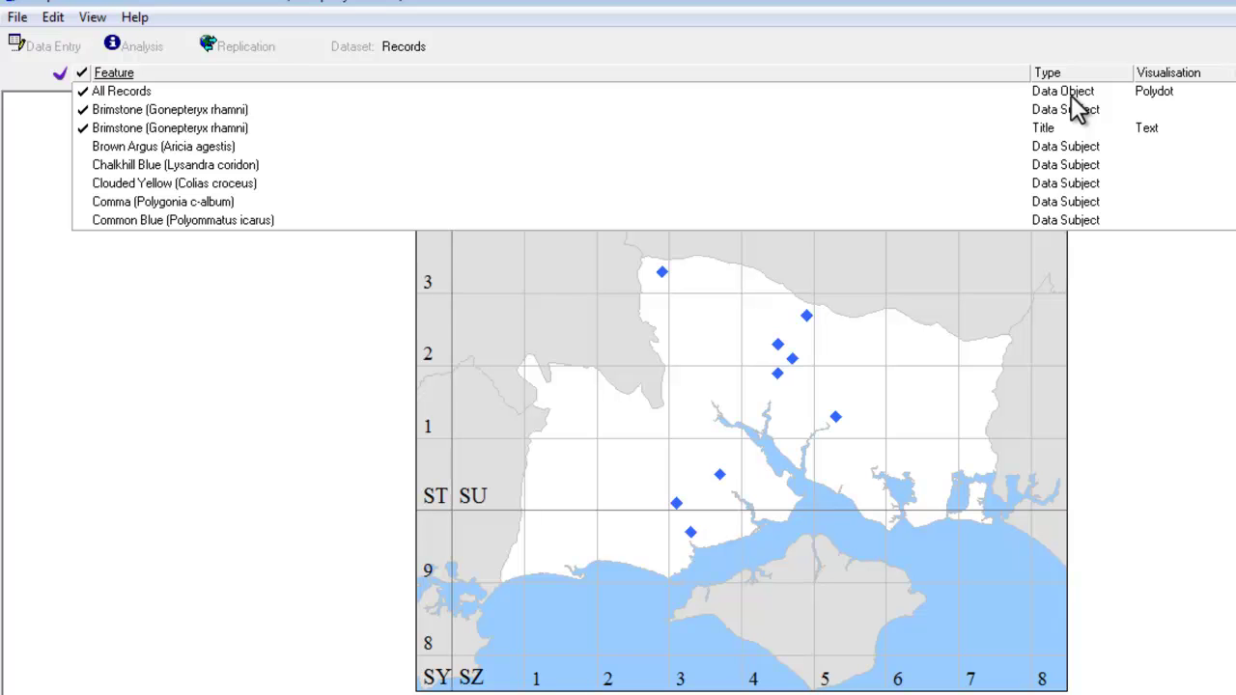
pyautogui.click(48, 21)
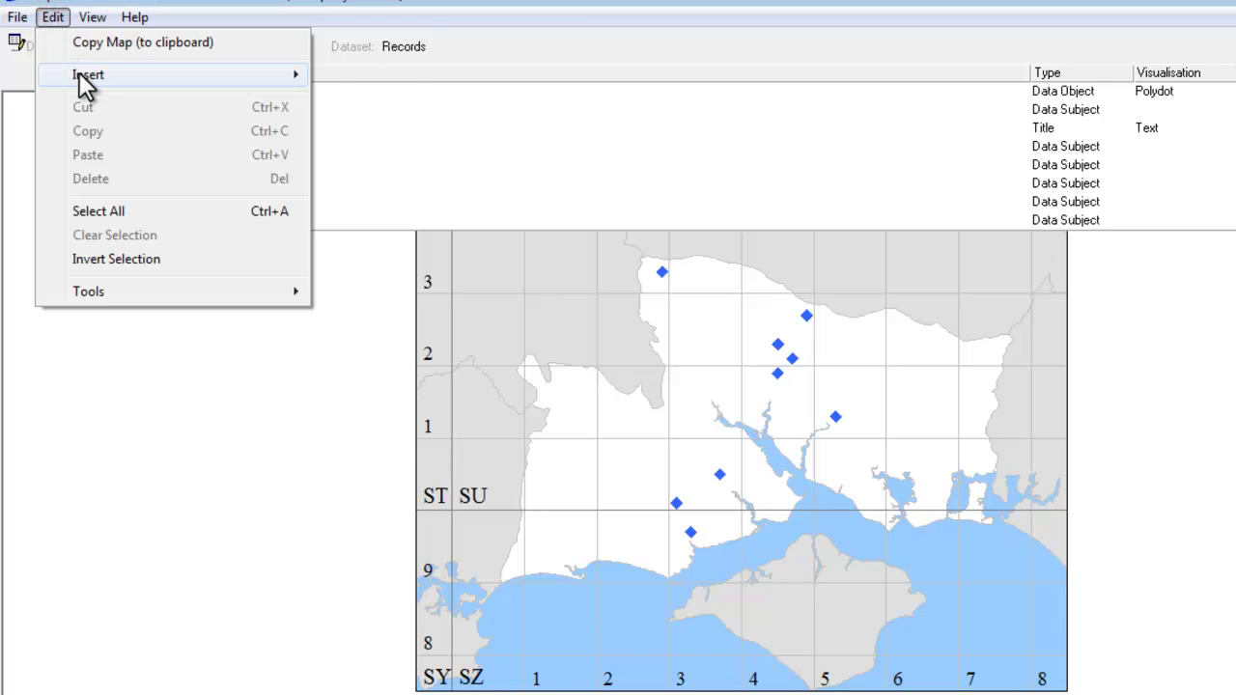
pyautogui.moveTo(83, 79)
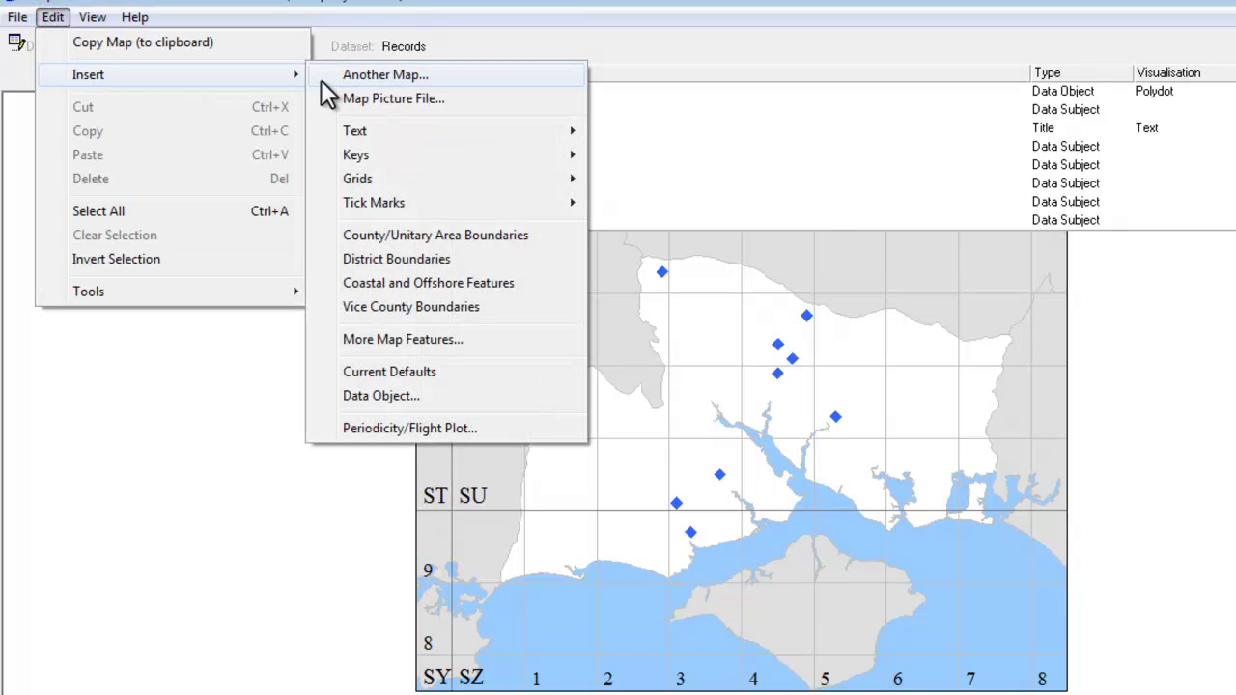
pyautogui.moveTo(361, 140)
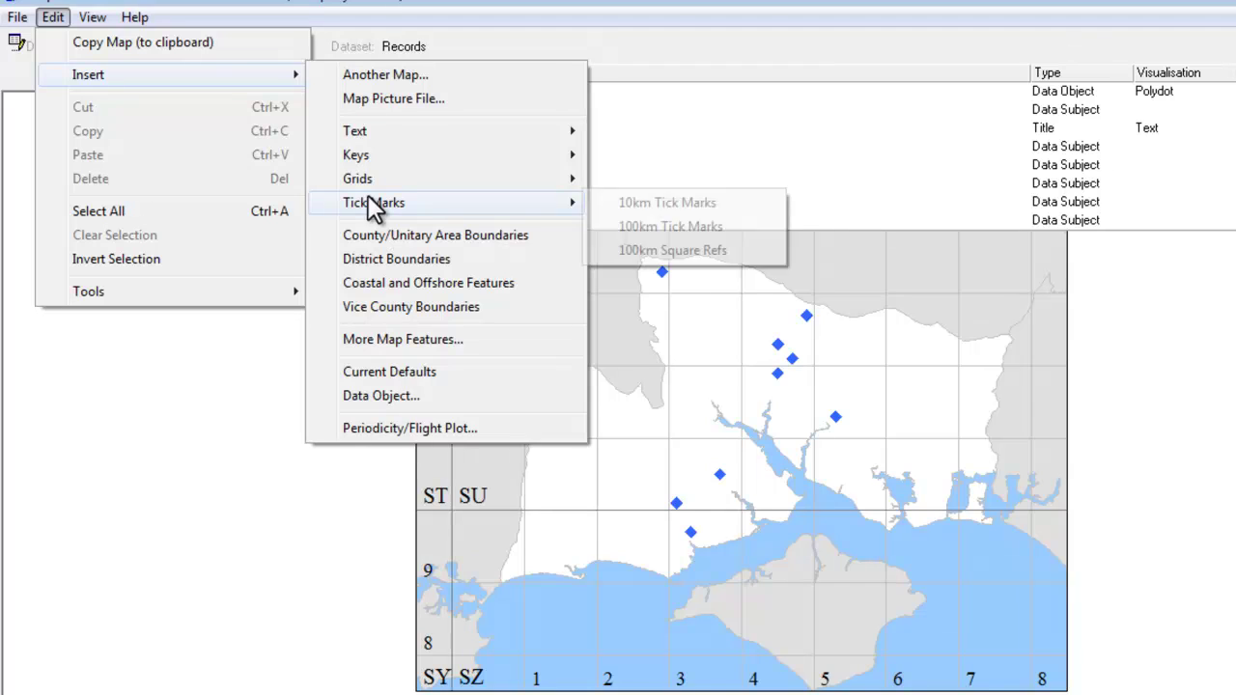
# Start a new data layer limited to Year <2000, at 2 km precision with square symbols
pyautogui.click(400, 394)
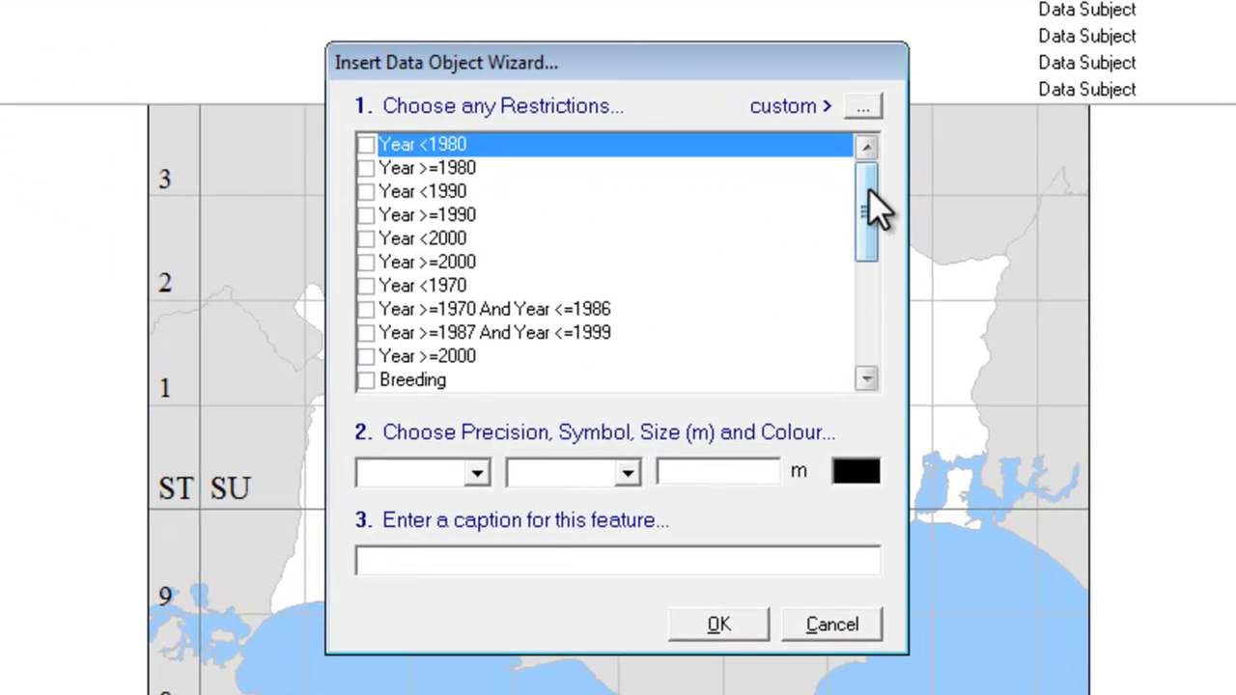
pyautogui.moveTo(868, 187); pyautogui.dragTo(867, 299)
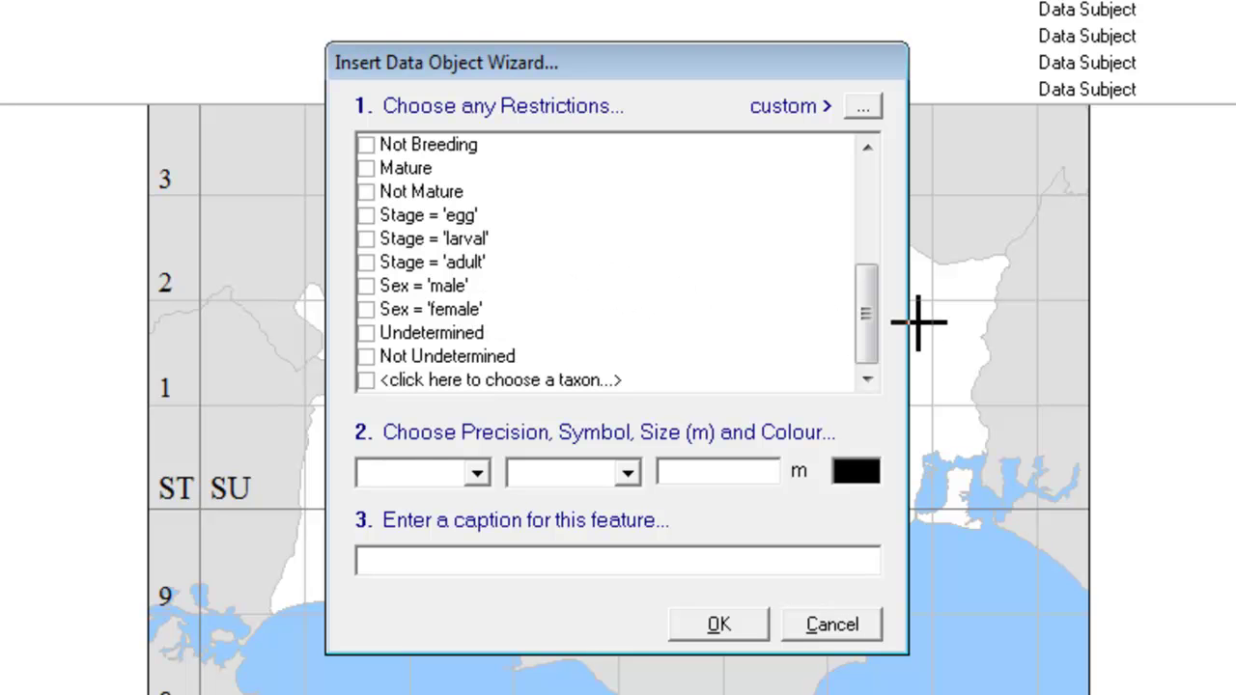
pyautogui.moveTo(864, 332); pyautogui.dragTo(867, 241)
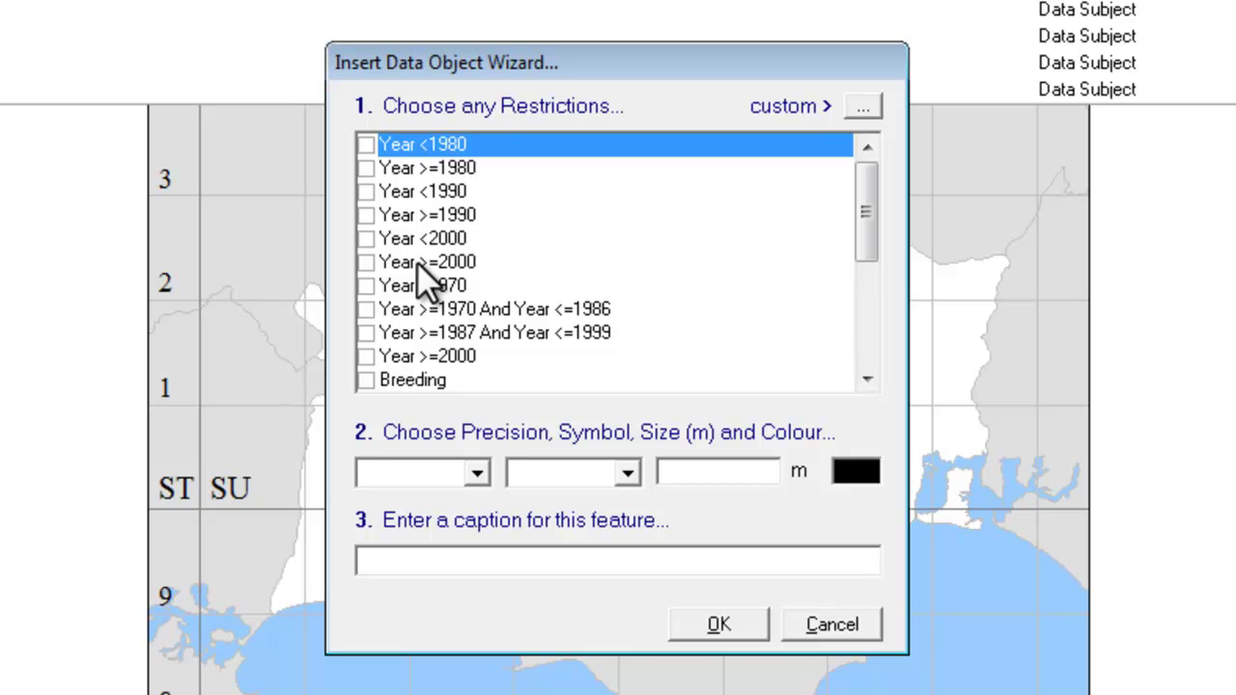
pyautogui.click(366, 238)
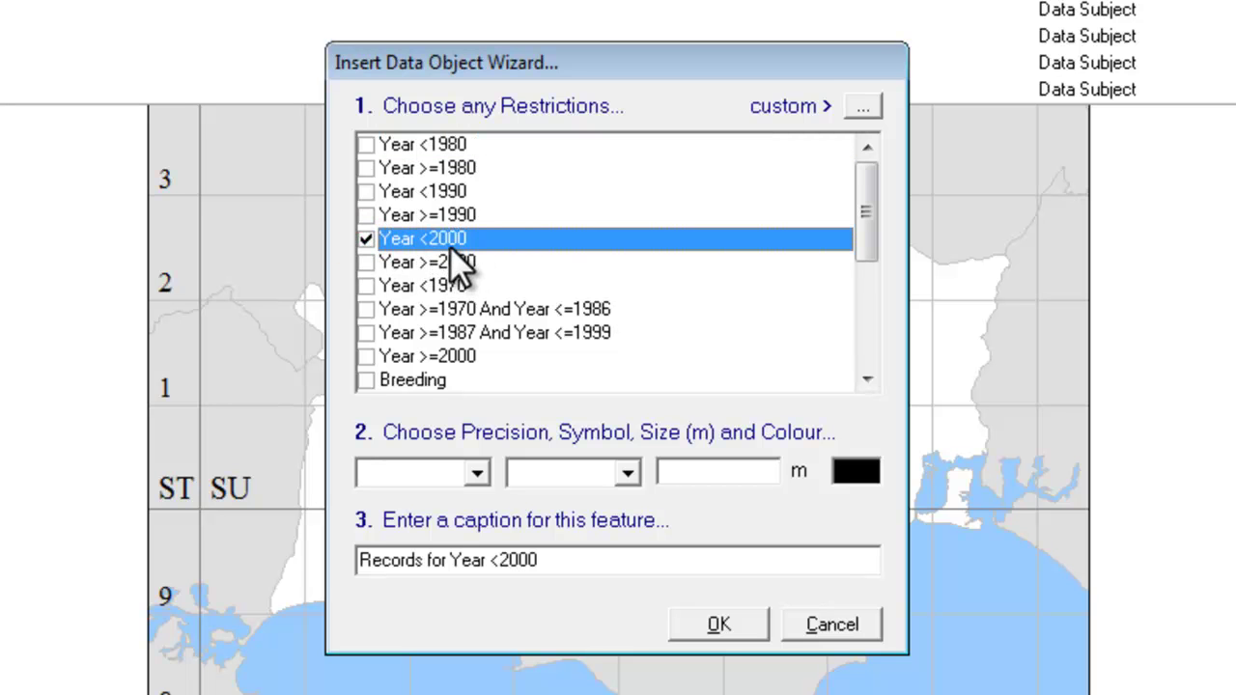
pyautogui.click(474, 471)
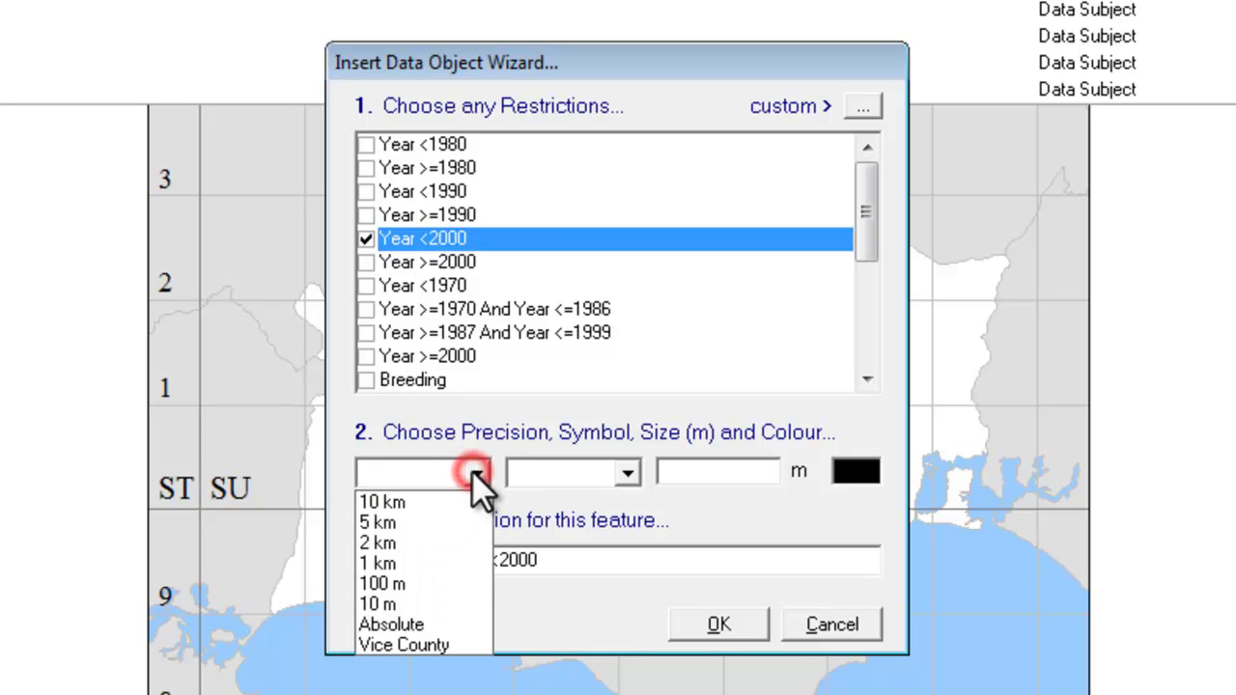
pyautogui.click(432, 543)
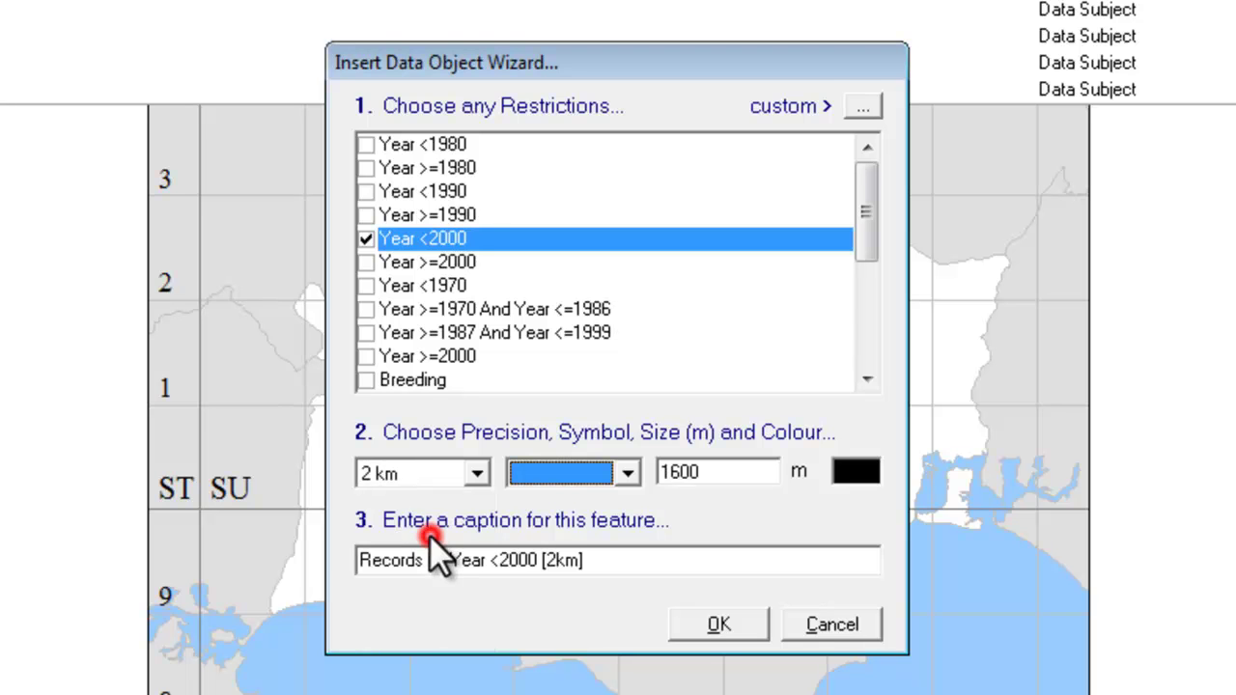
pyautogui.click(625, 472)
pyautogui.click(586, 521)
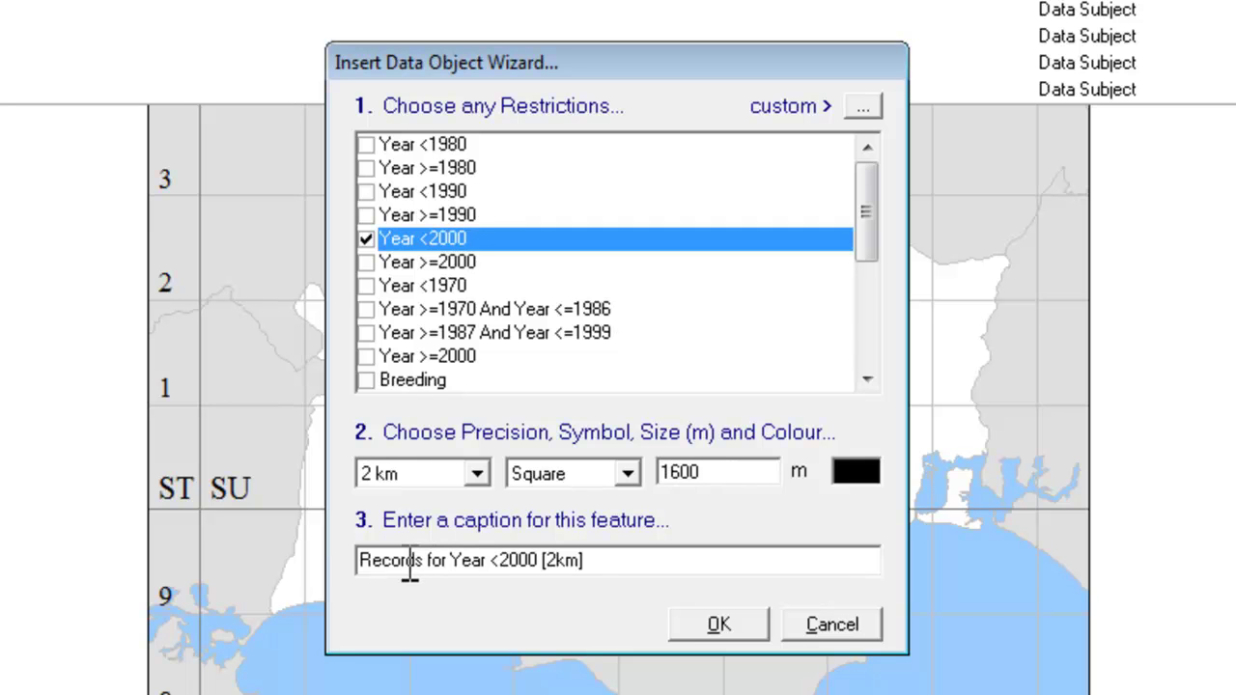
# Caption the layer 'Records before 2000' and plot it
pyautogui.click(606, 559)
pyautogui.press('BackSpace')
pyautogui.press('BackSpace')
pyautogui.press('BackSpace')
pyautogui.press('BackSpace')
pyautogui.press('BackSpace')
pyautogui.press('BackSpace')
pyautogui.press('Left')
pyautogui.press('Left')
pyautogui.press('Left')
pyautogui.press('Left')
pyautogui.press('Left')
pyautogui.press('Left')
pyautogui.press('Left')
pyautogui.press('Left')
pyautogui.press('Left')
pyautogui.press('Left')
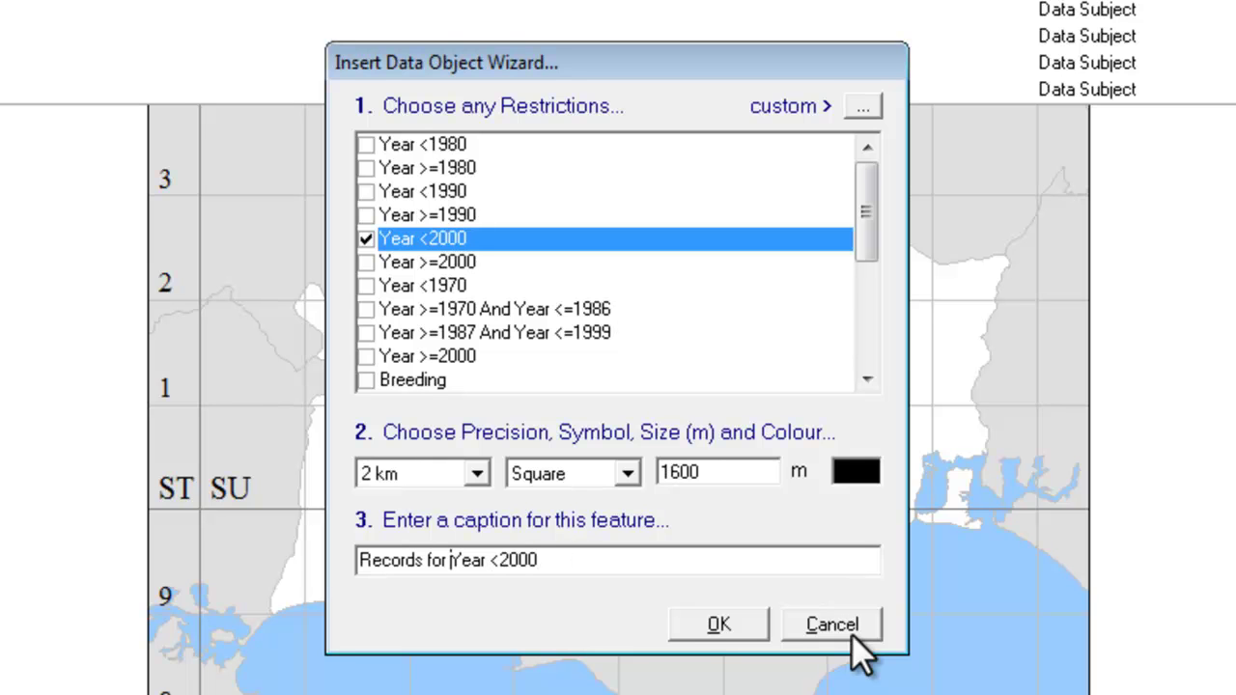
pyautogui.press('Delete')
pyautogui.press('Delete')
pyautogui.press('Delete')
pyautogui.press('Delete')
pyautogui.press('Delete')
pyautogui.press('Delete')
pyautogui.press('BackSpace')
pyautogui.press('BackSpace')
pyautogui.press('BackSpace')
pyautogui.press('BackSpace')
pyautogui.write('before')
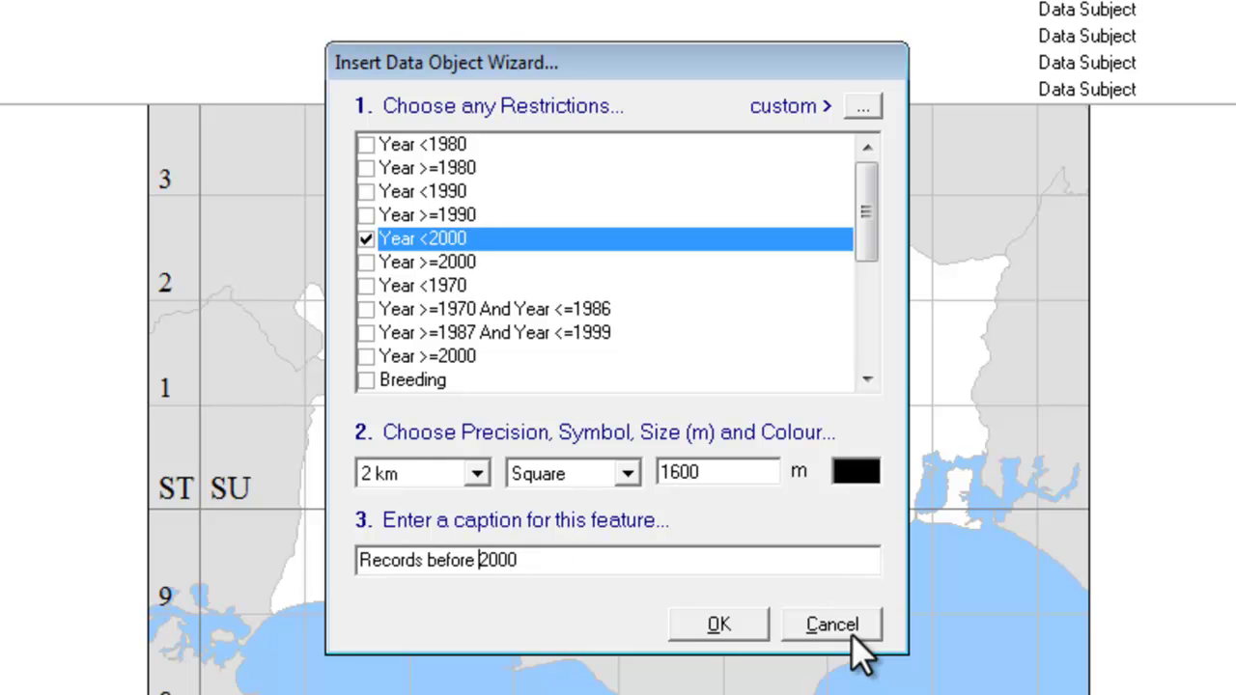
pyautogui.click(751, 619)
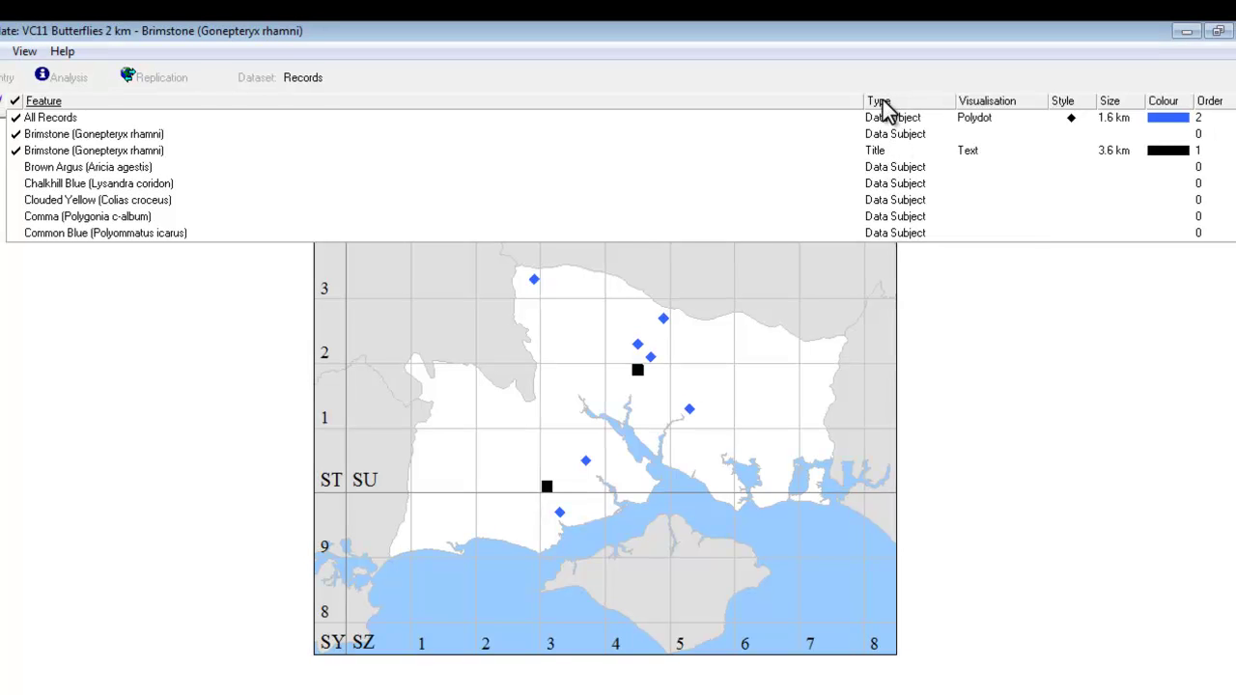
# Sort the feature list by Type in reverse order so the data layers come first
pyautogui.click(882, 110)
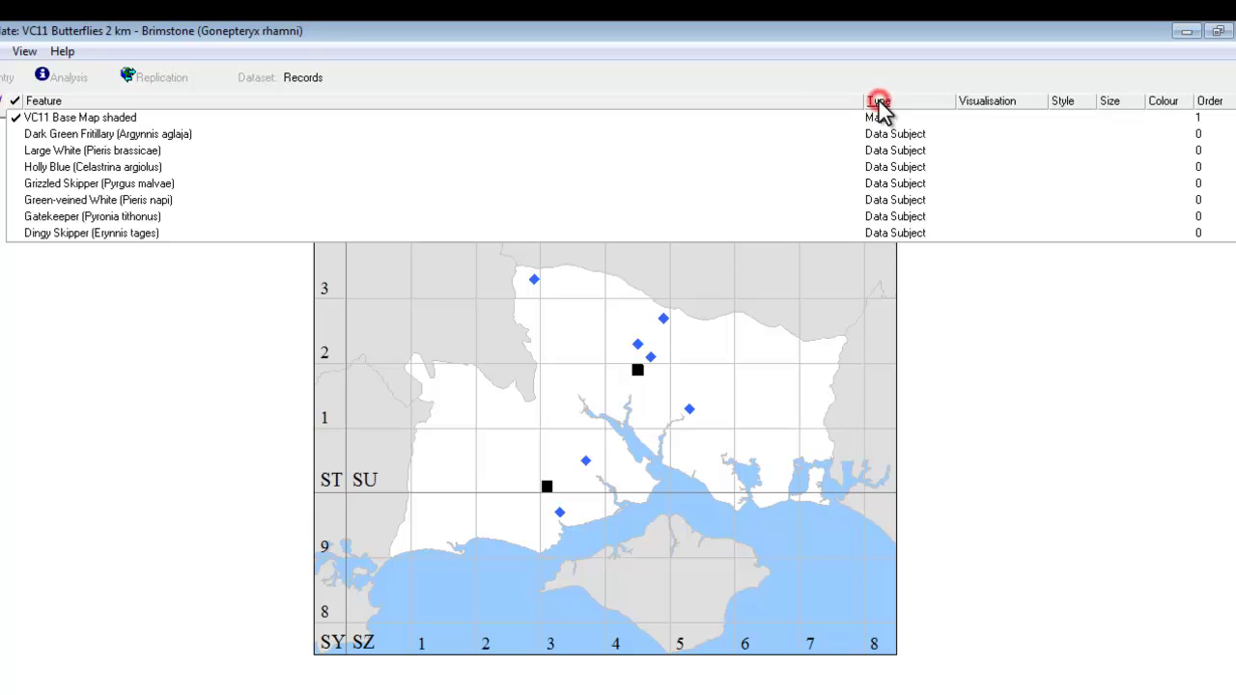
pyautogui.click(877, 105)
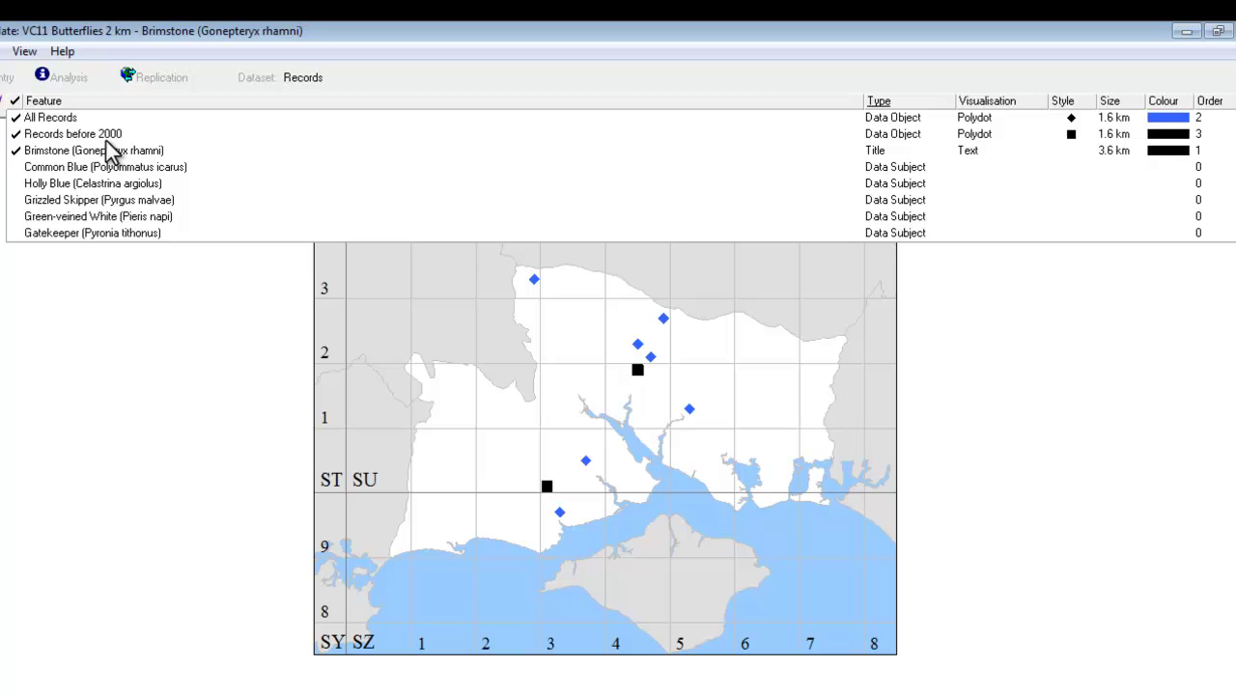
# Insert a red 2 km square layer for Year >=2000, captioned 'Records from 2000 onwards'
pyautogui.click(4, 54)
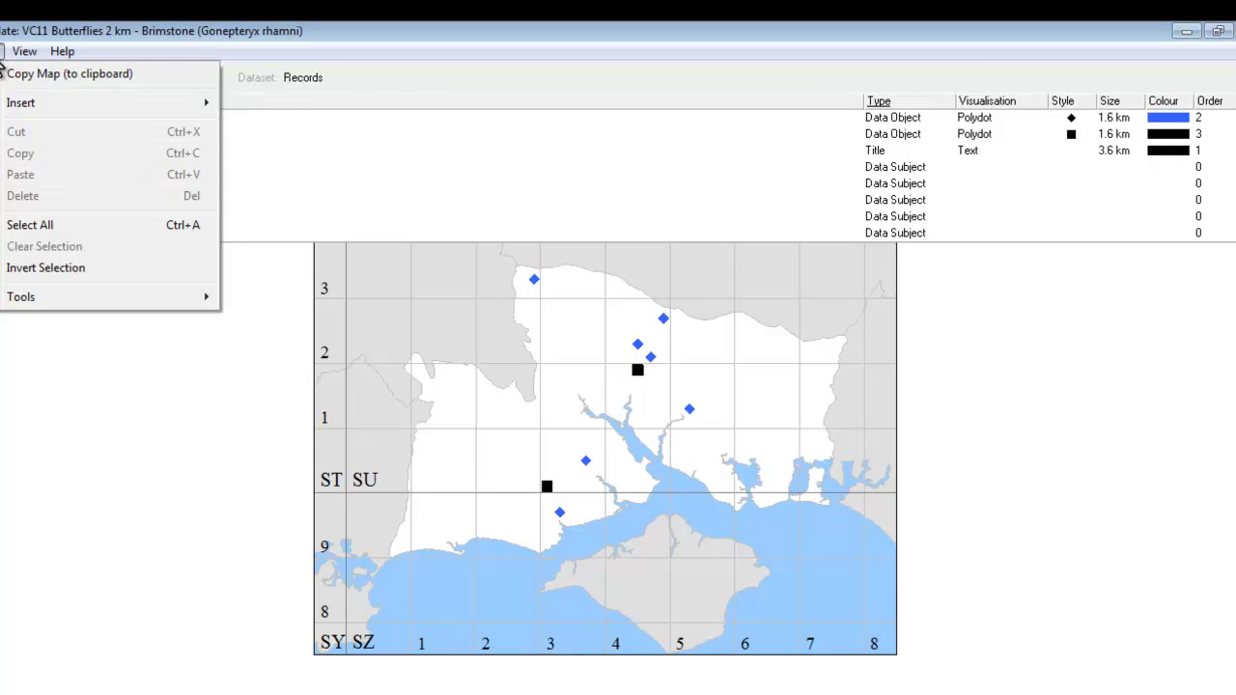
pyautogui.moveTo(22, 103)
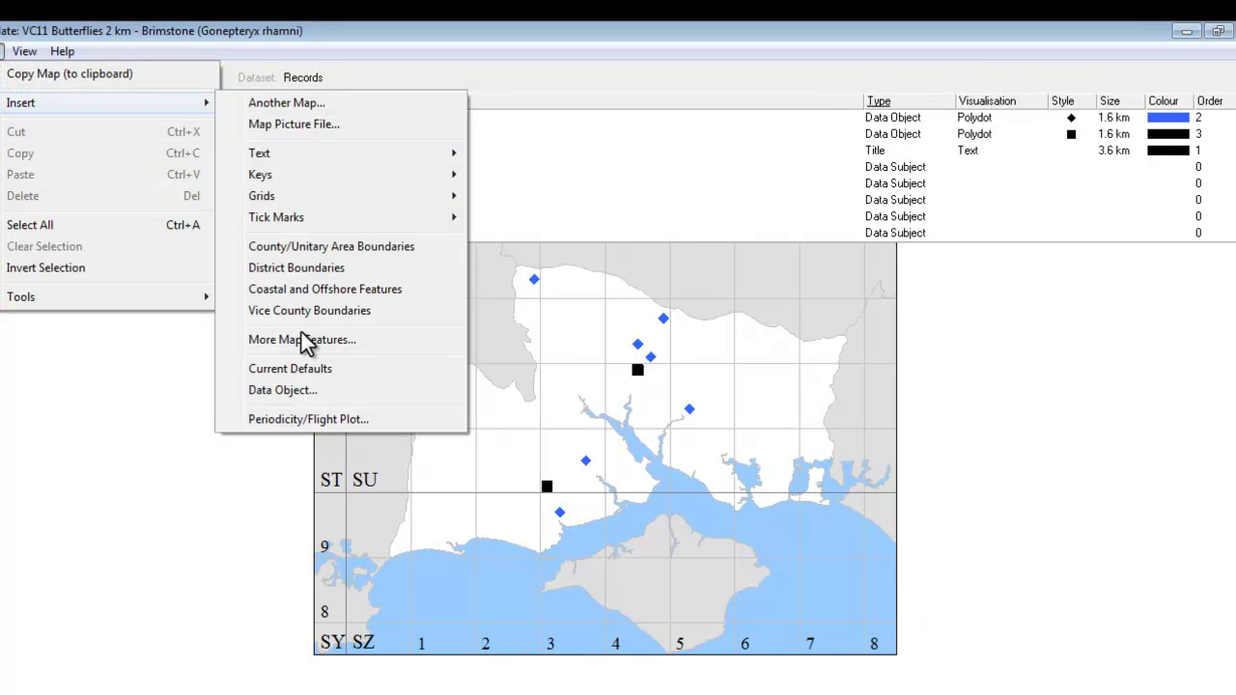
pyautogui.click(305, 390)
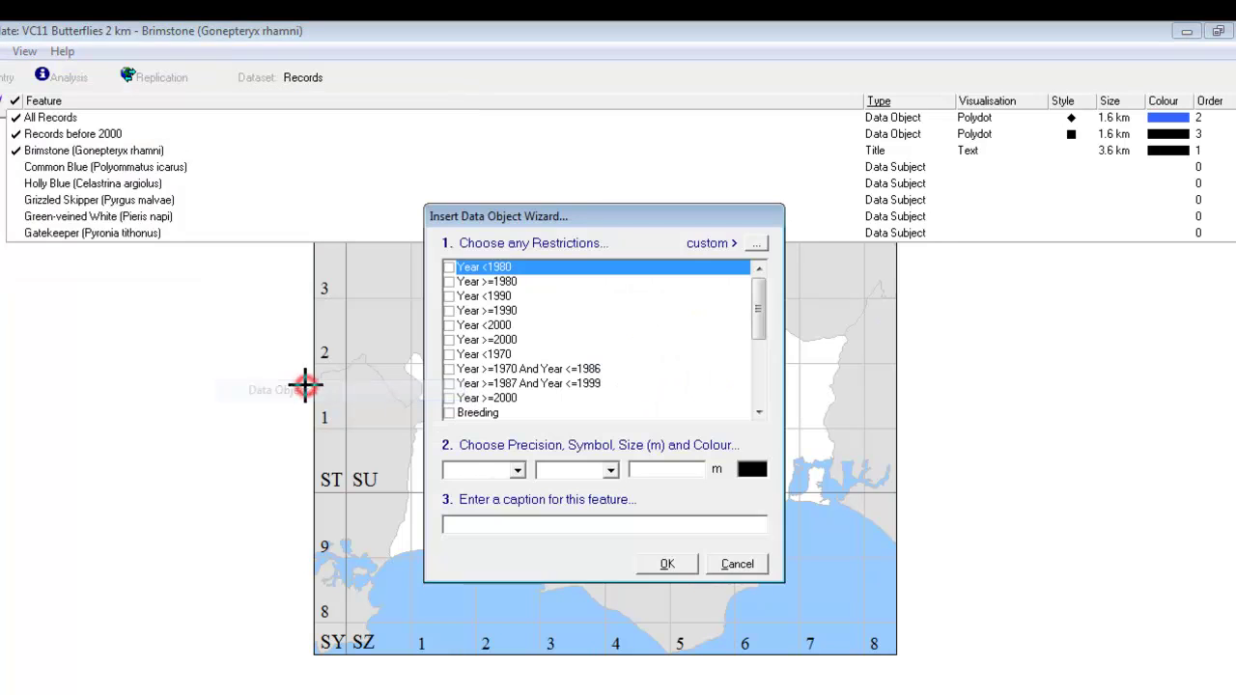
pyautogui.click(449, 340)
pyautogui.click(752, 469)
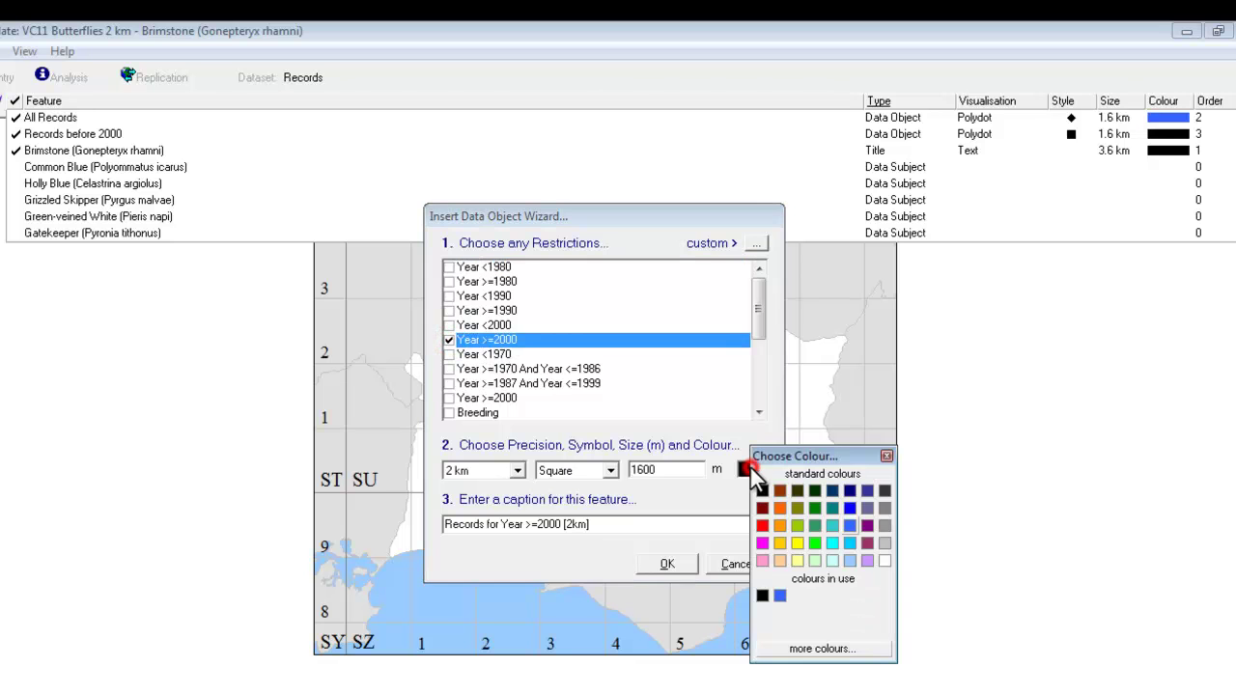
pyautogui.click(763, 536)
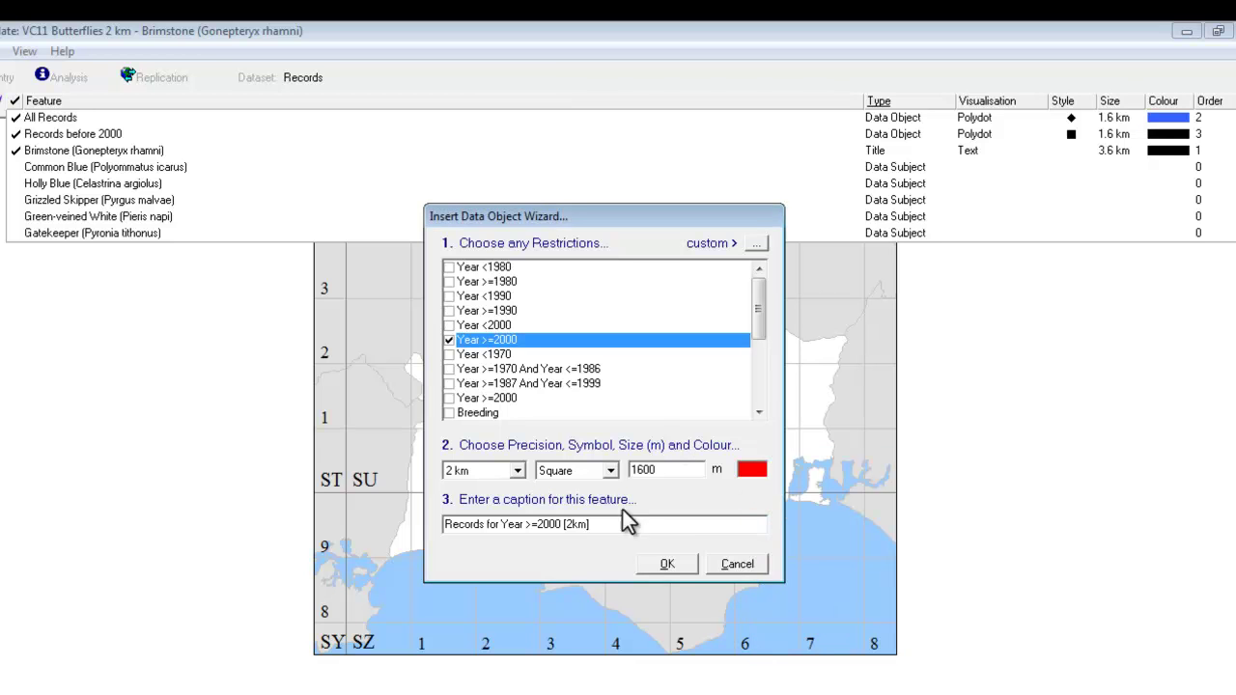
pyautogui.click(606, 524)
pyautogui.press('BackSpace')
pyautogui.press('BackSpace')
pyautogui.press('BackSpace')
pyautogui.press('BackSpace')
pyautogui.press('BackSpace')
pyautogui.press('BackSpace')
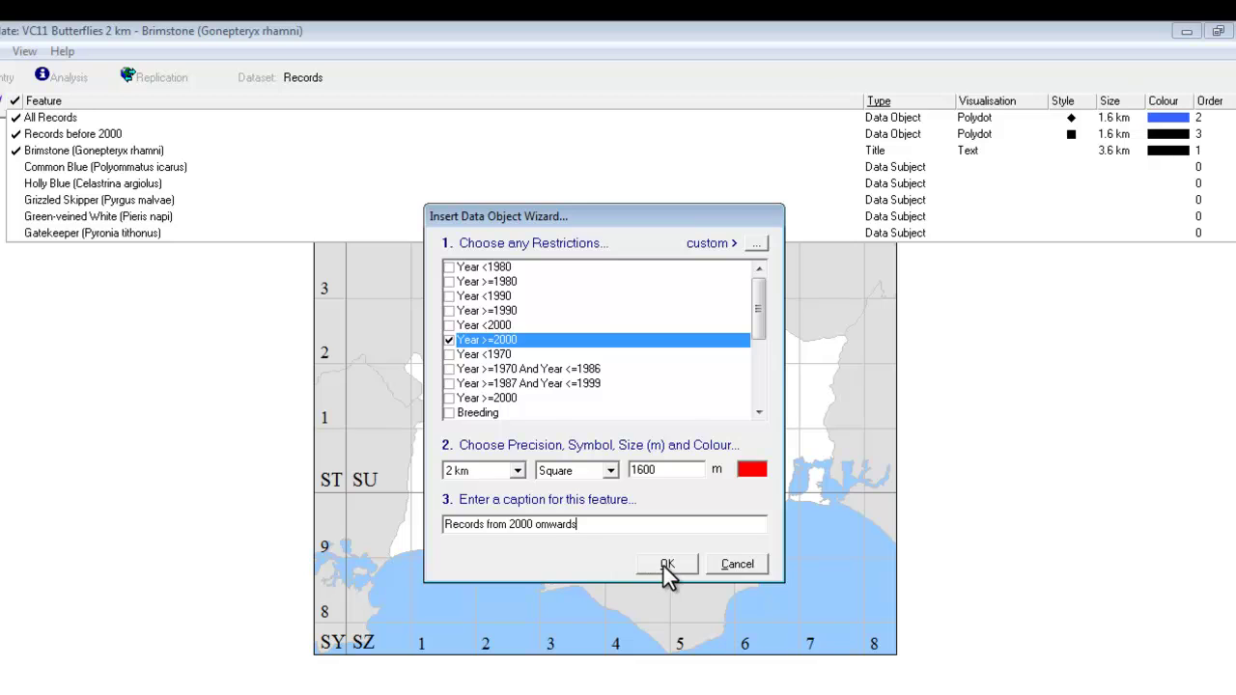
pyautogui.click(664, 565)
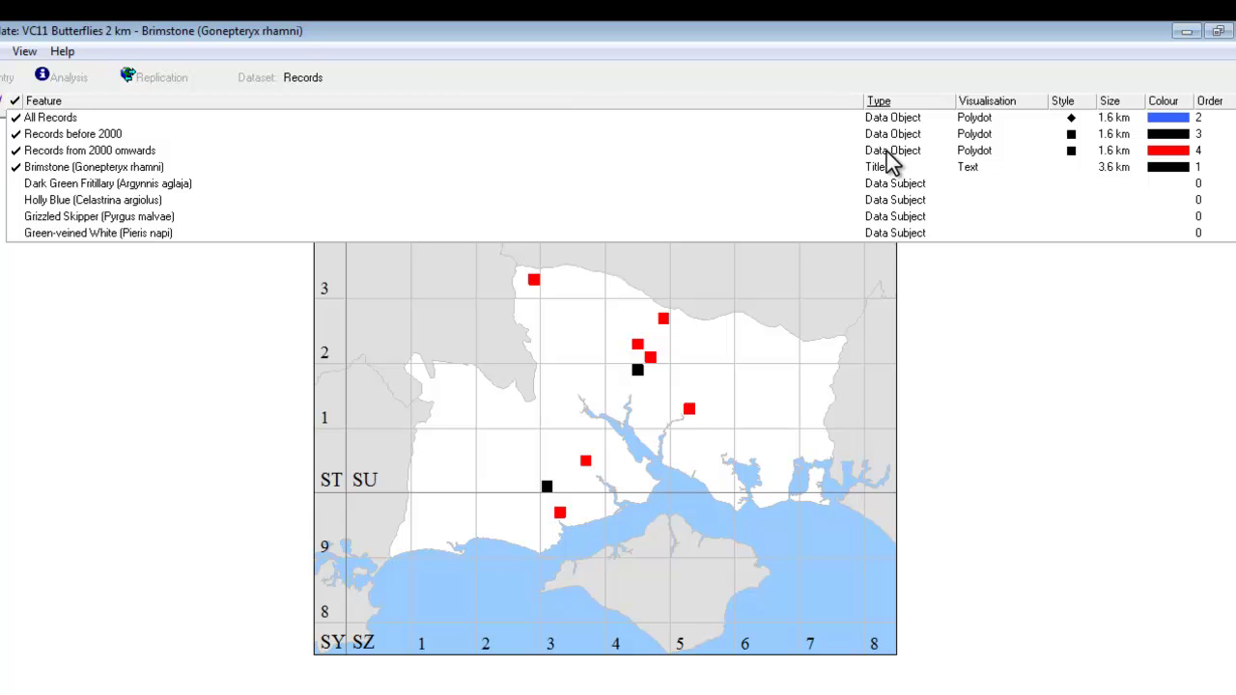
# Toggle the date layers and Brimstone title off and back on, then untick All Records
pyautogui.click(15, 134)
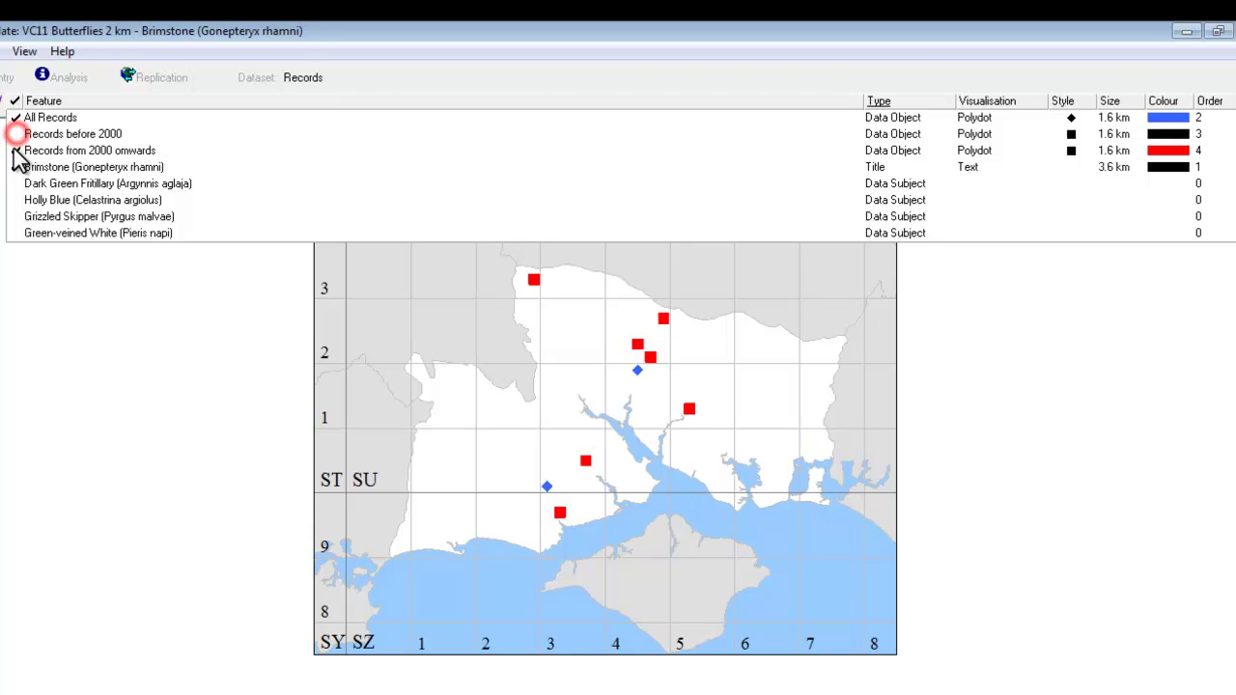
pyautogui.click(16, 151)
pyautogui.click(16, 166)
pyautogui.click(16, 166)
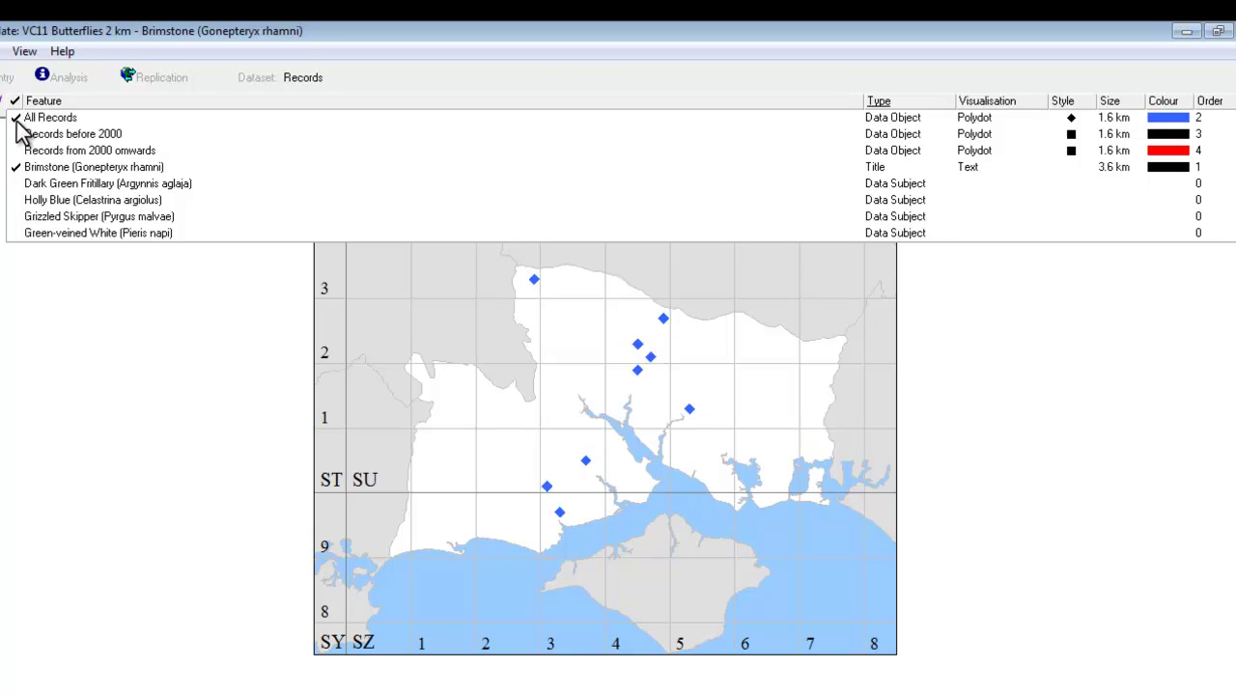
pyautogui.click(15, 134)
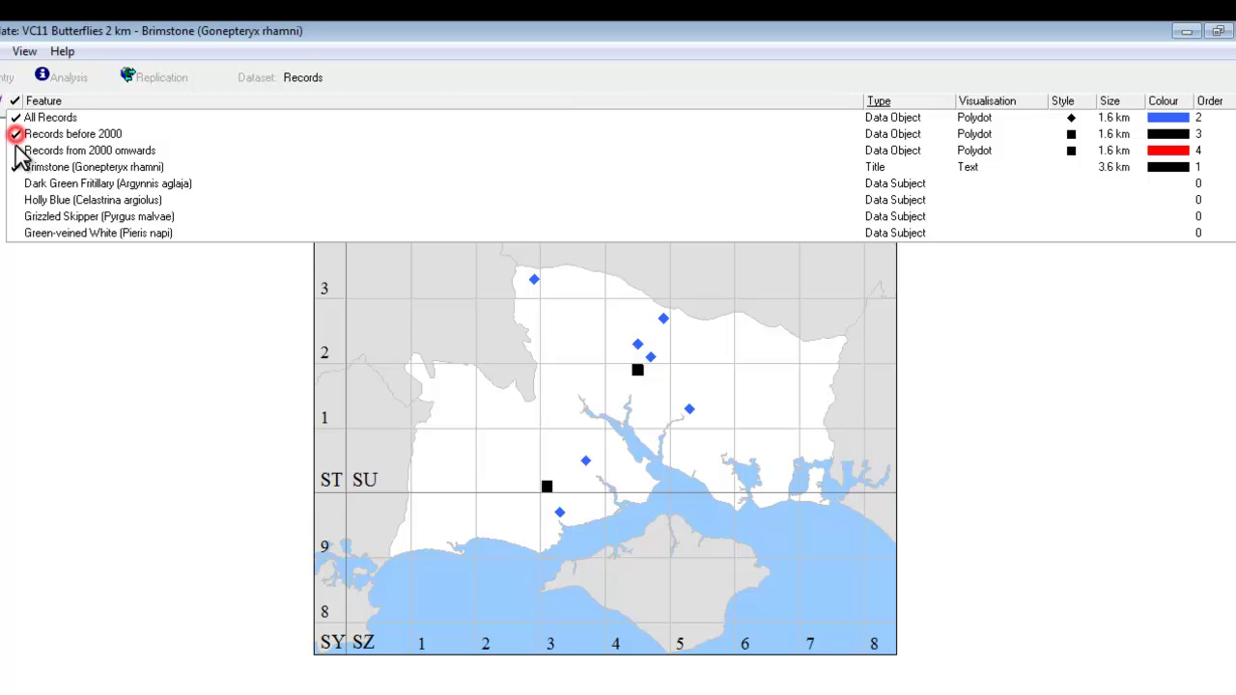
pyautogui.click(15, 151)
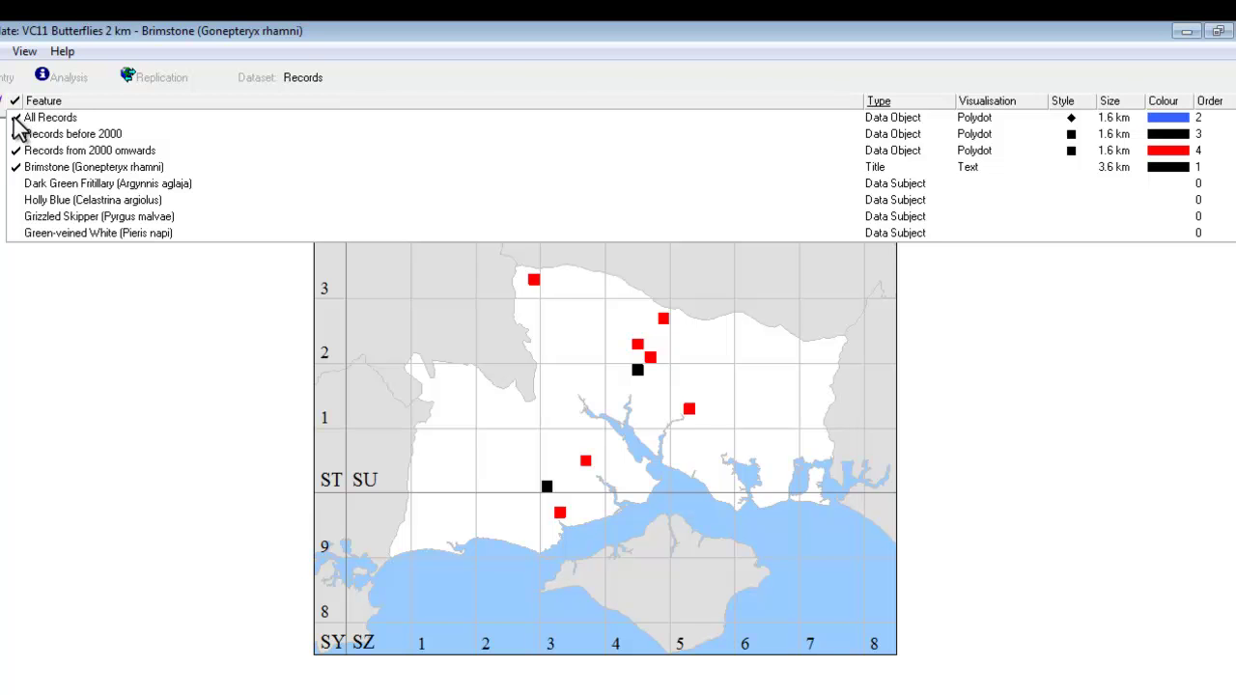
pyautogui.click(15, 117)
# Delete the All Records layer and confirm, then select the 2000-onwards layer's Style cell
pyautogui.rightClick(48, 131)
pyautogui.click(87, 153)
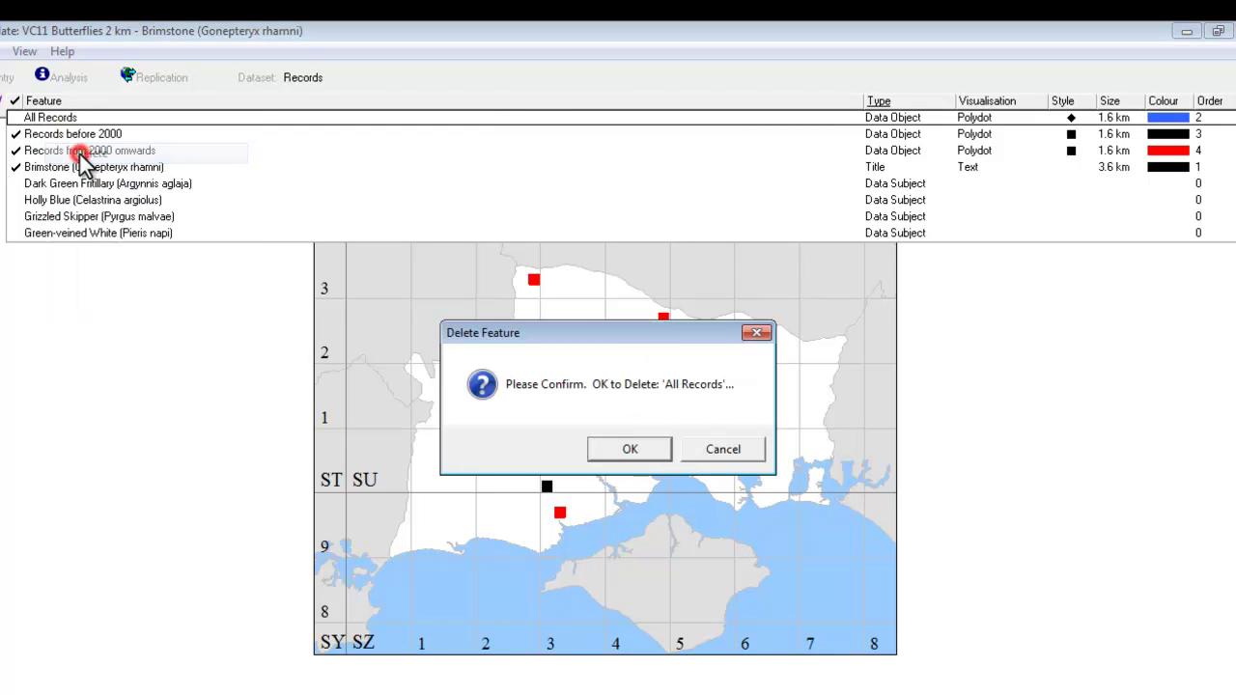
pyautogui.click(638, 447)
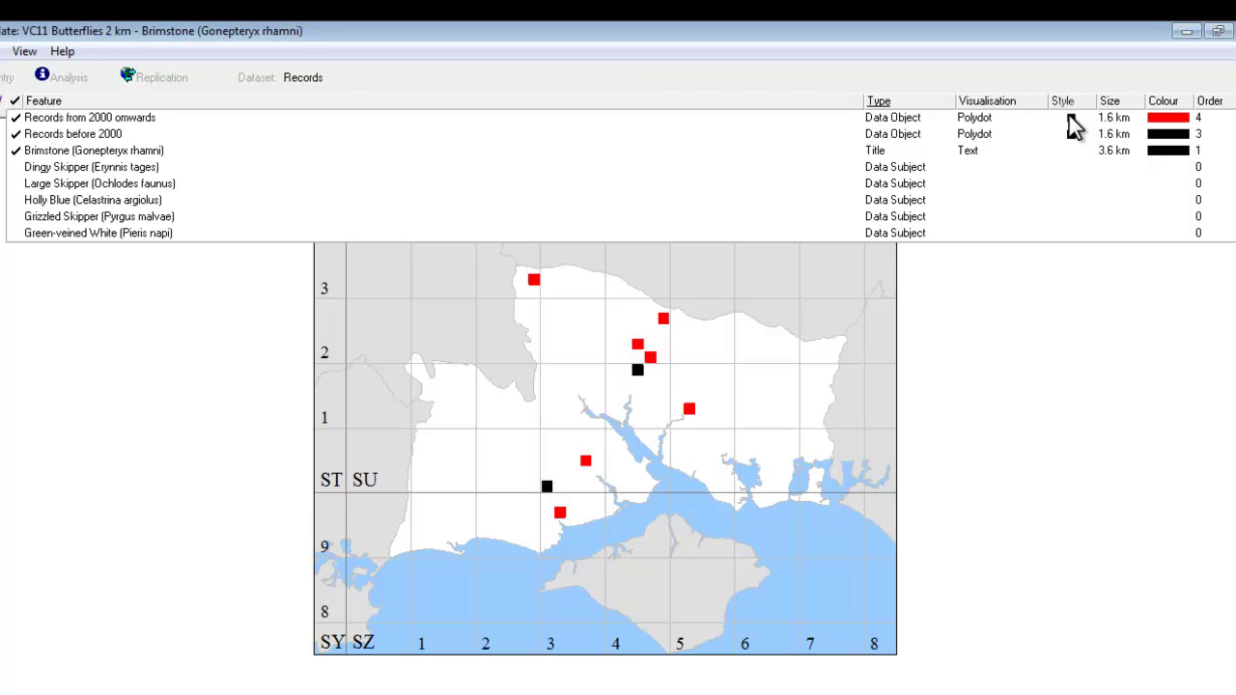
pyautogui.click(1069, 116)
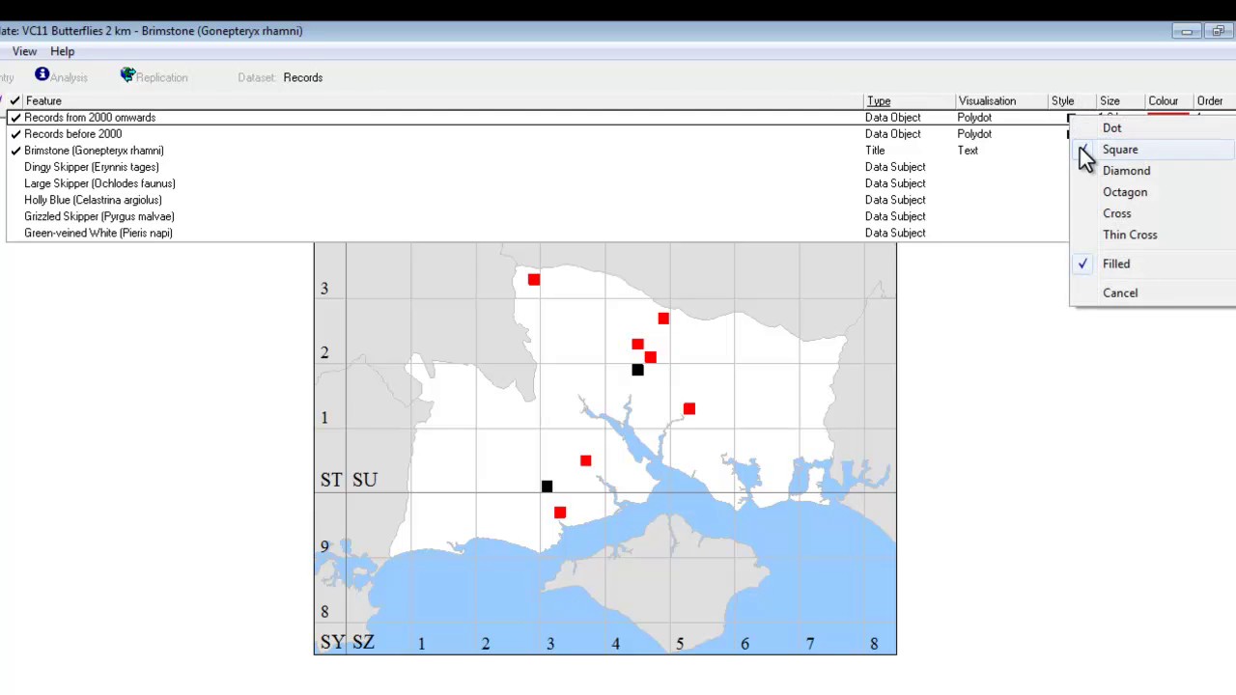
# Set the Records from 2000 onwards symbol style to Cross
pyautogui.click(1089, 214)
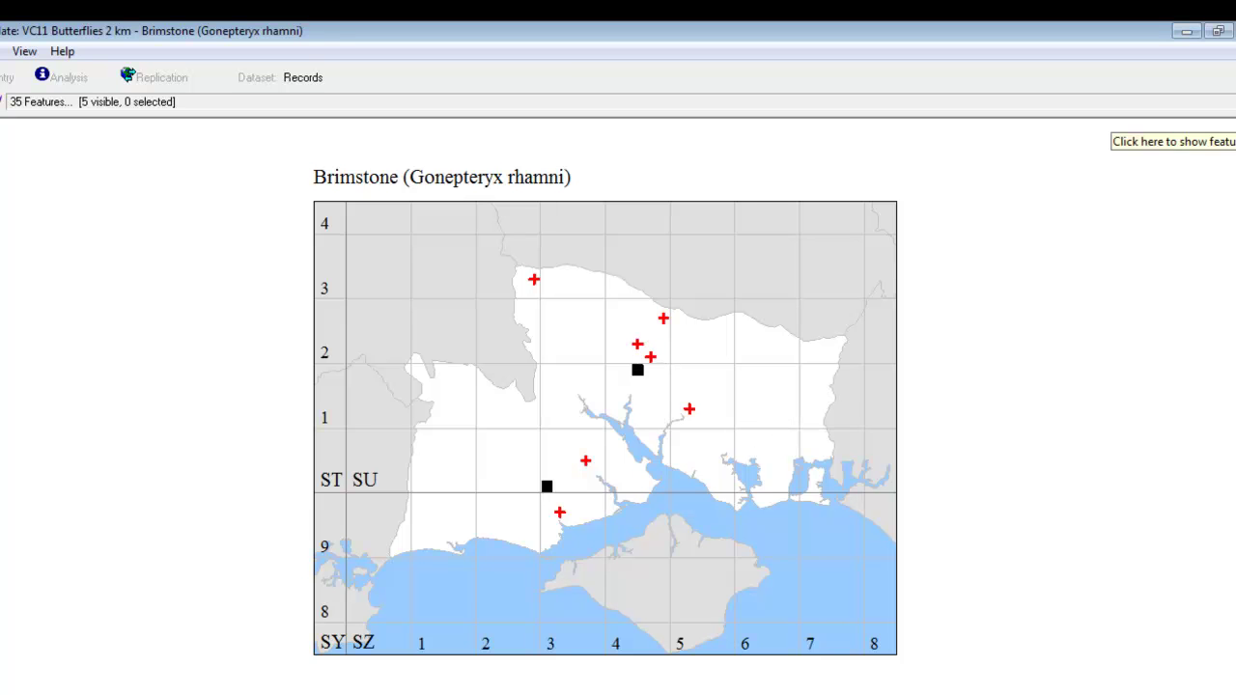
# Open the feature list and tick the Meadow Brown (Maniola jurtina) data subject
pyautogui.click(1232, 106)
pyautogui.scroll(3, 618, 174)
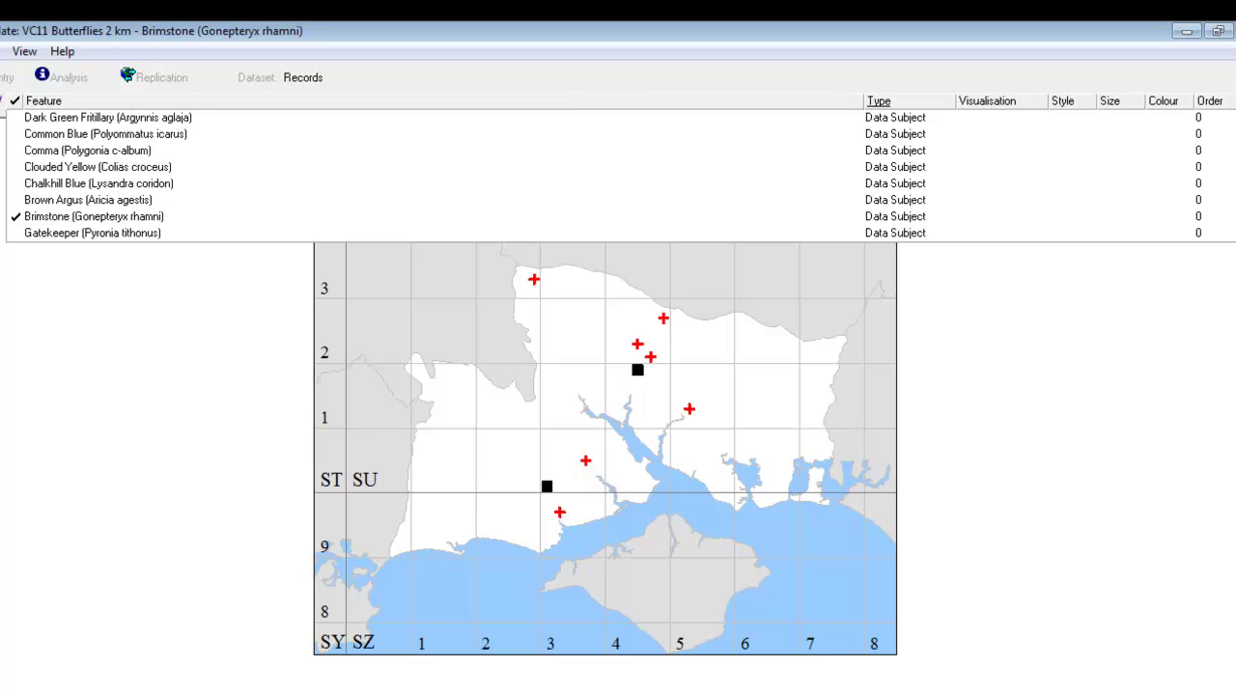
pyautogui.click(11, 133)
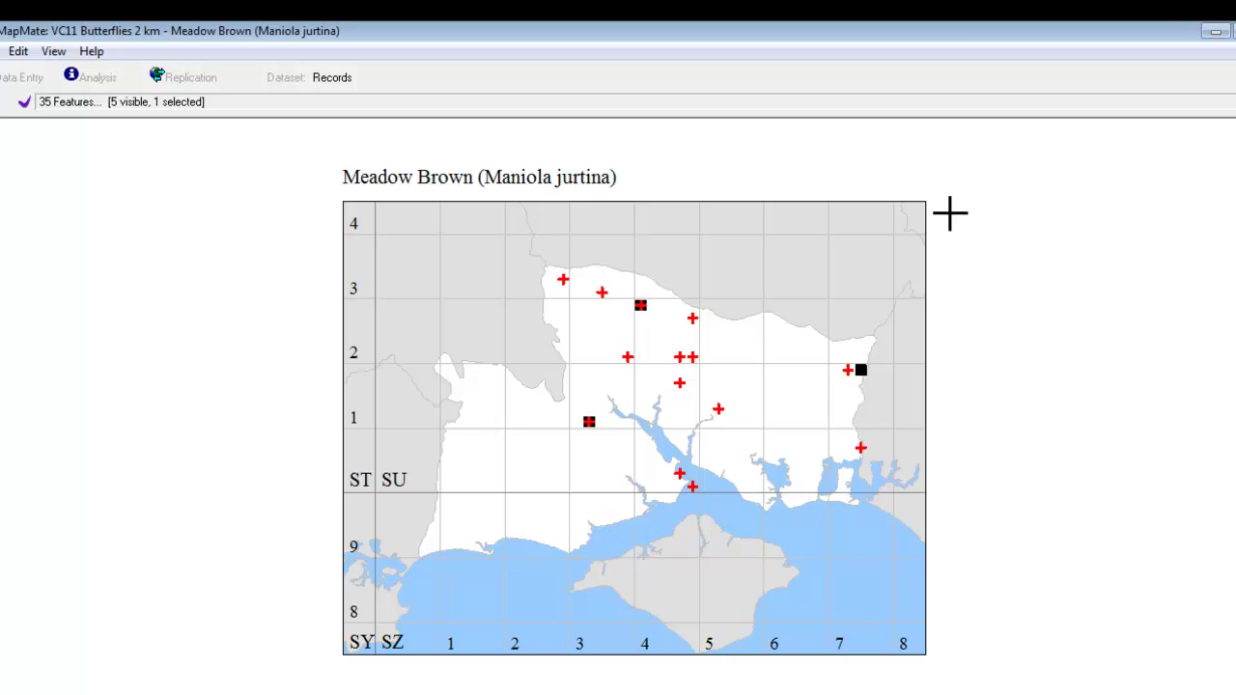
# Mark out and keep an area right of the map, then insert a Key into it
pyautogui.moveTo(950, 214); pyautogui.dragTo(1190, 348)
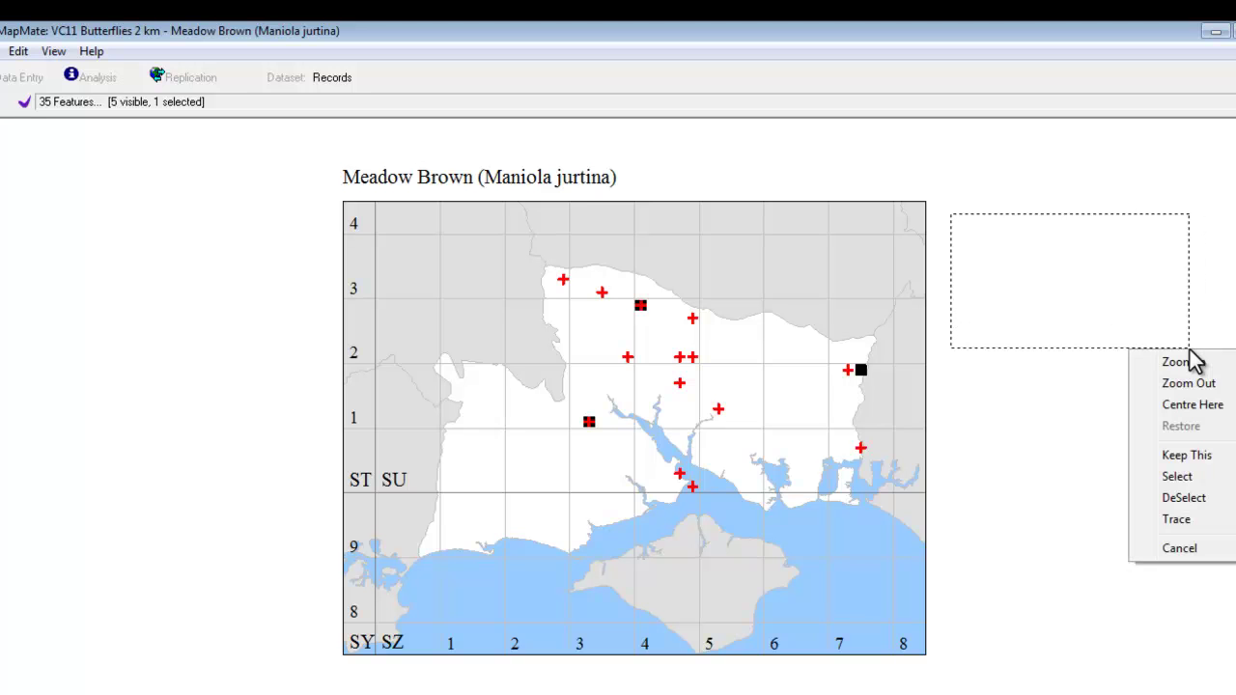
pyautogui.click(1199, 456)
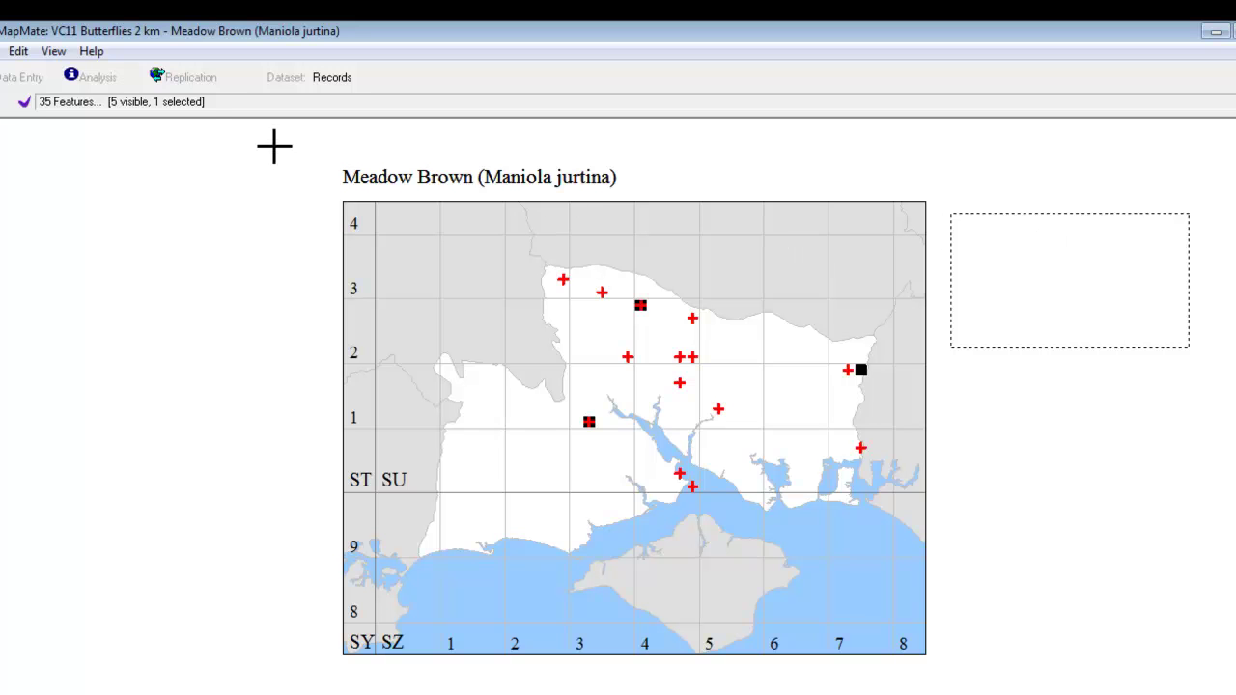
pyautogui.click(17, 52)
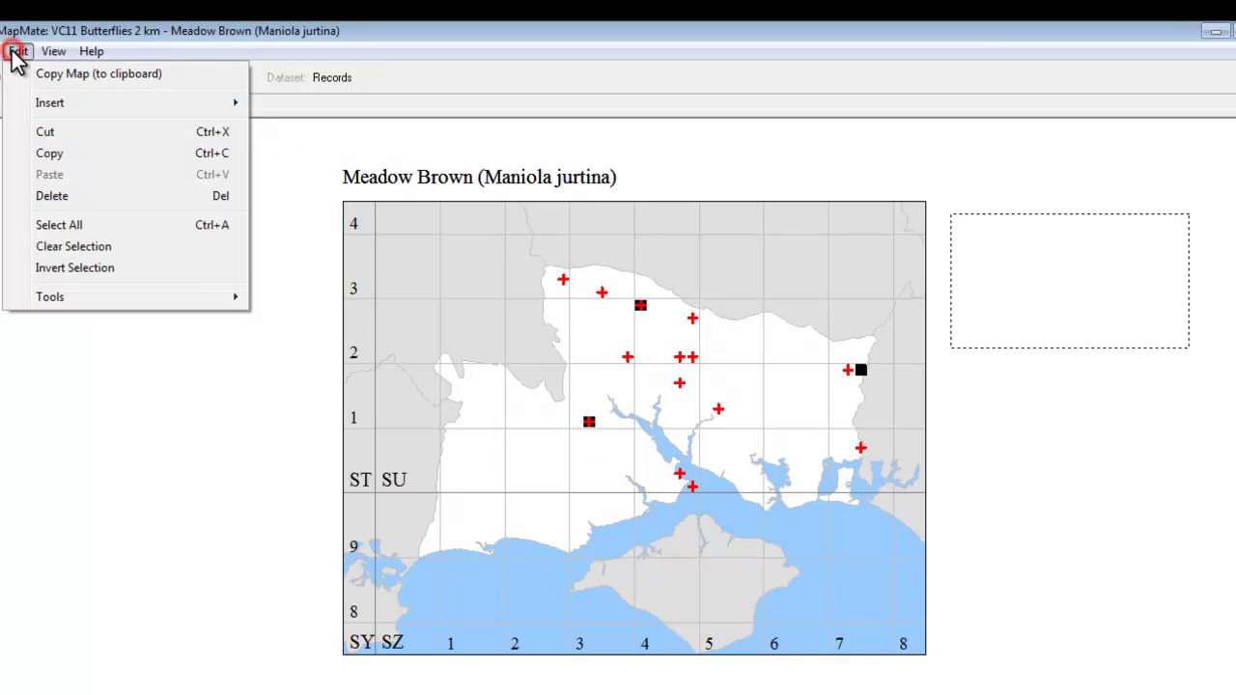
pyautogui.moveTo(44, 106)
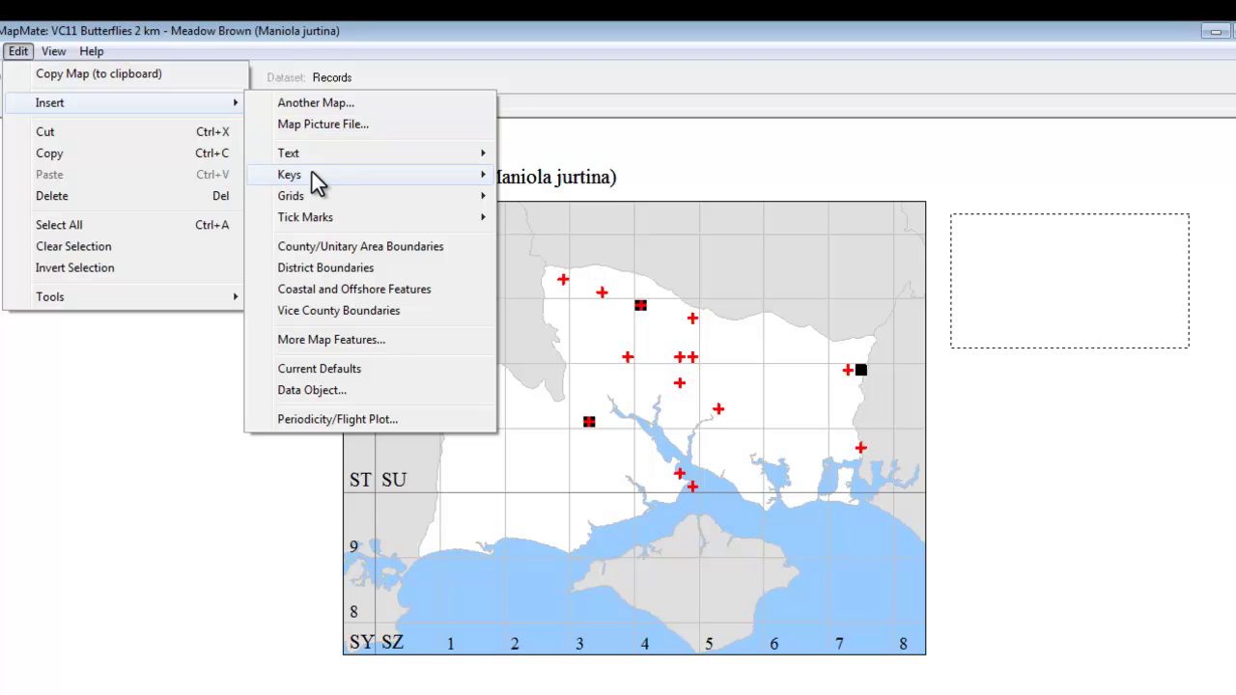
pyautogui.moveTo(314, 175)
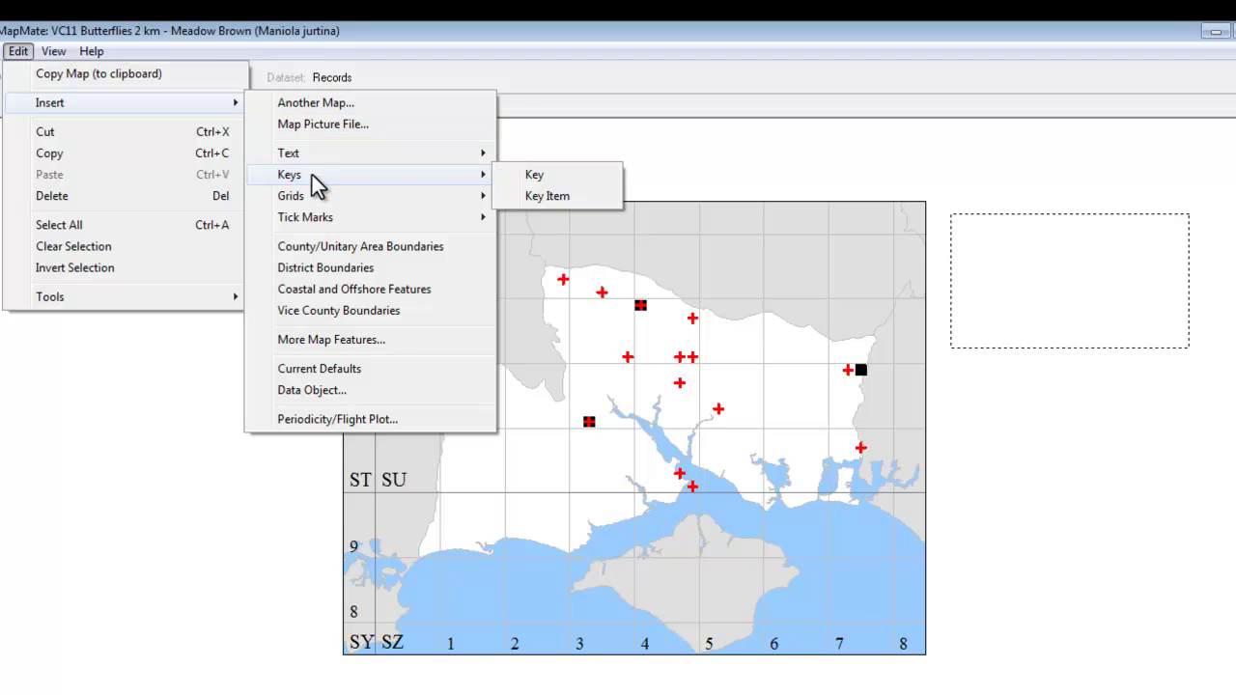
pyautogui.click(535, 176)
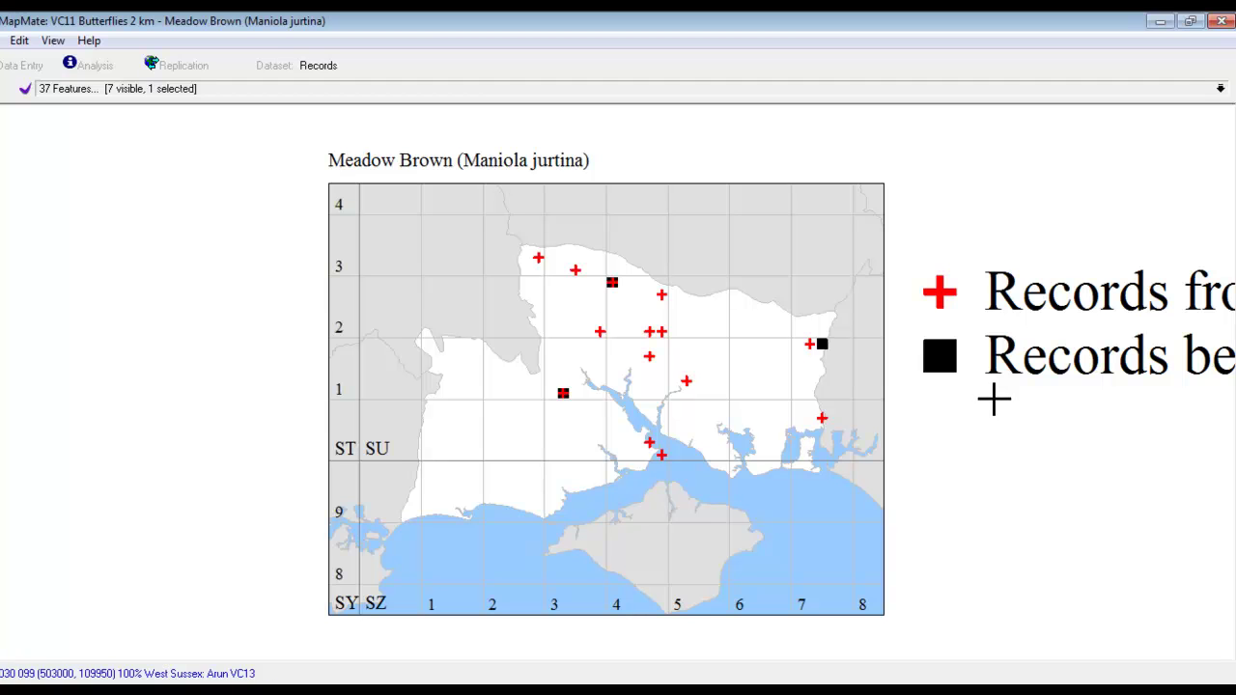
# Set both key entries, Records before 2000 and the red-cross entry, to a user-defined 3000 m size
pyautogui.click(1220, 91)
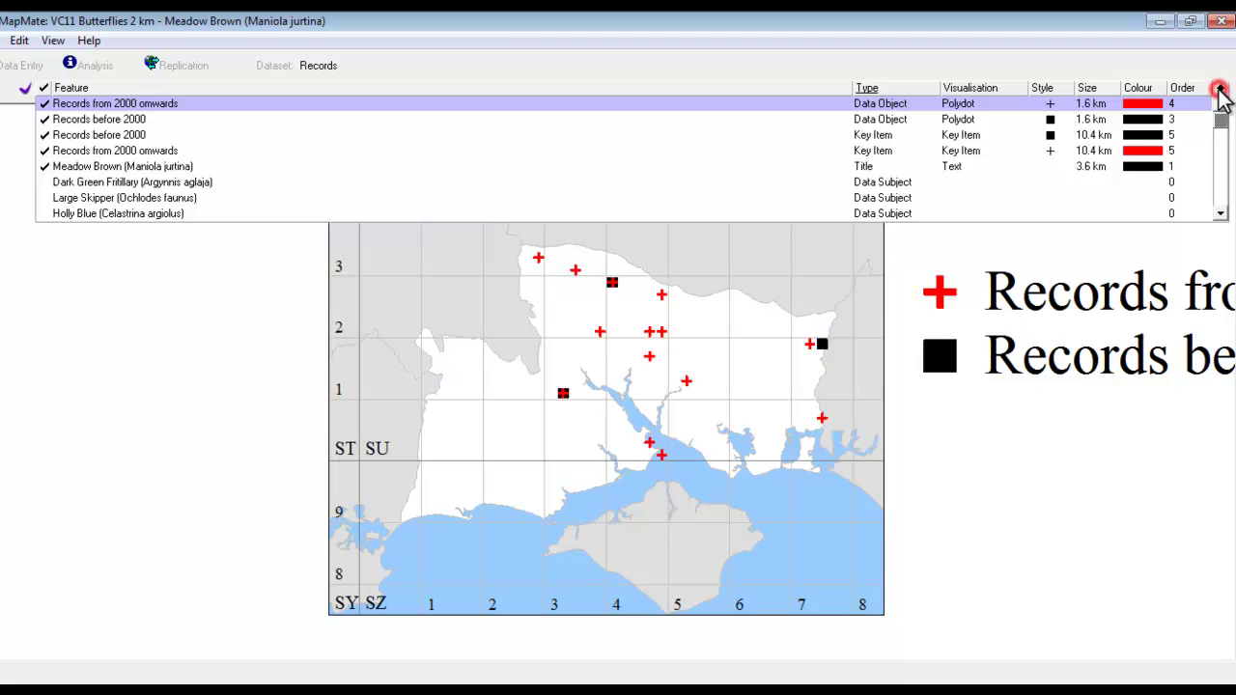
pyautogui.click(1089, 137)
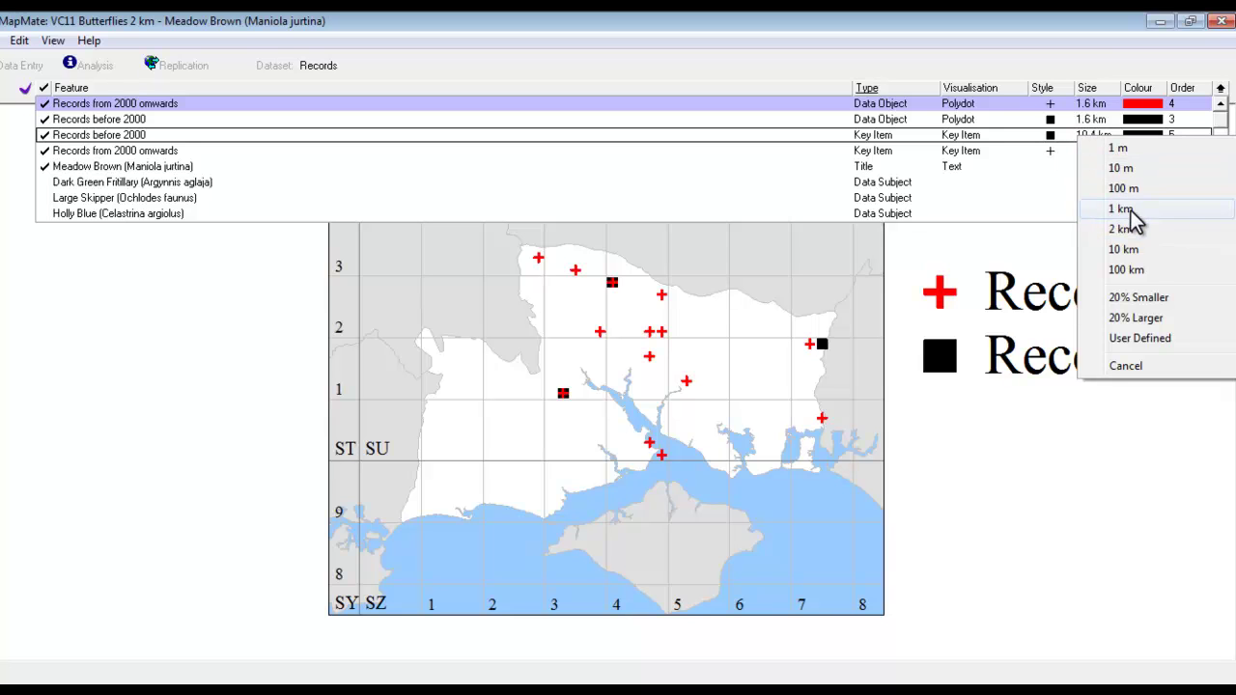
pyautogui.click(1135, 341)
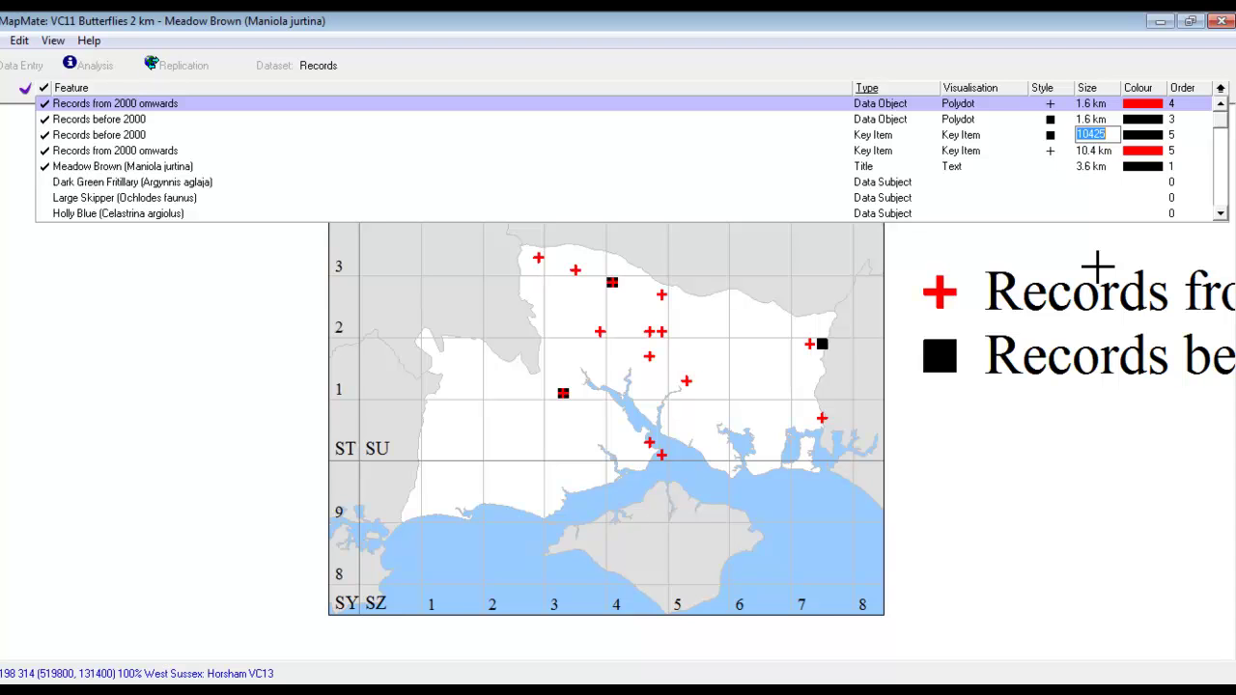
pyautogui.write('3')
pyautogui.press('Return')
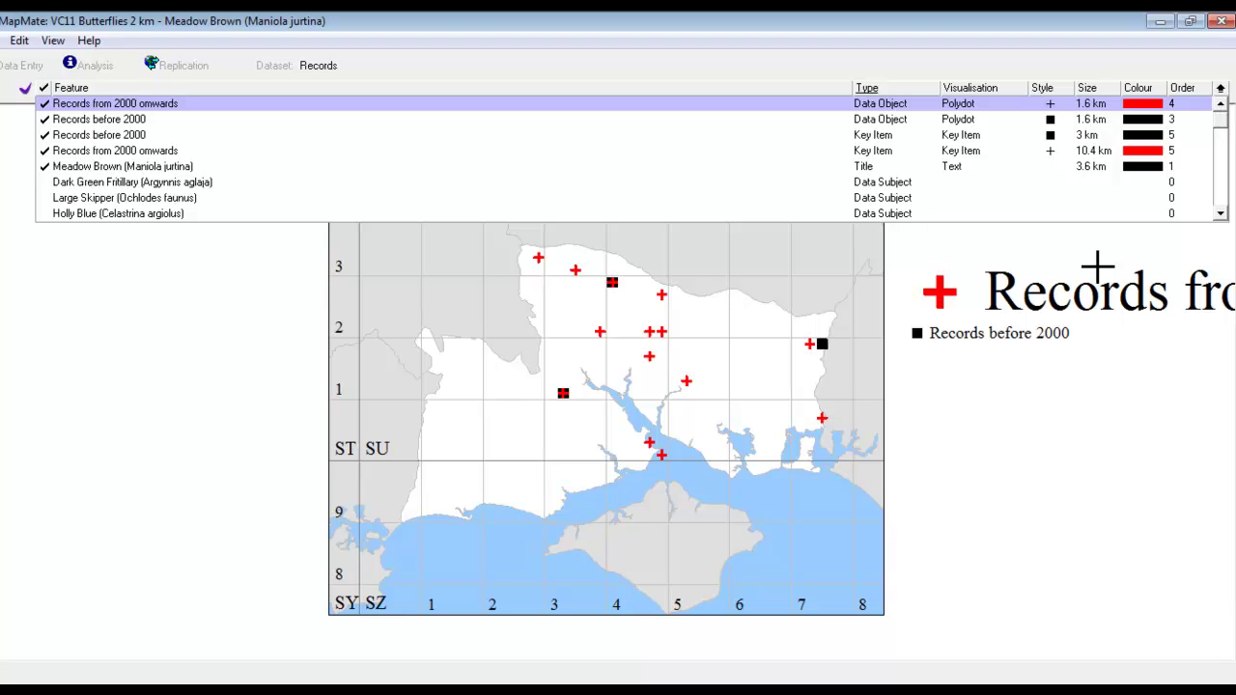
pyautogui.click(1090, 152)
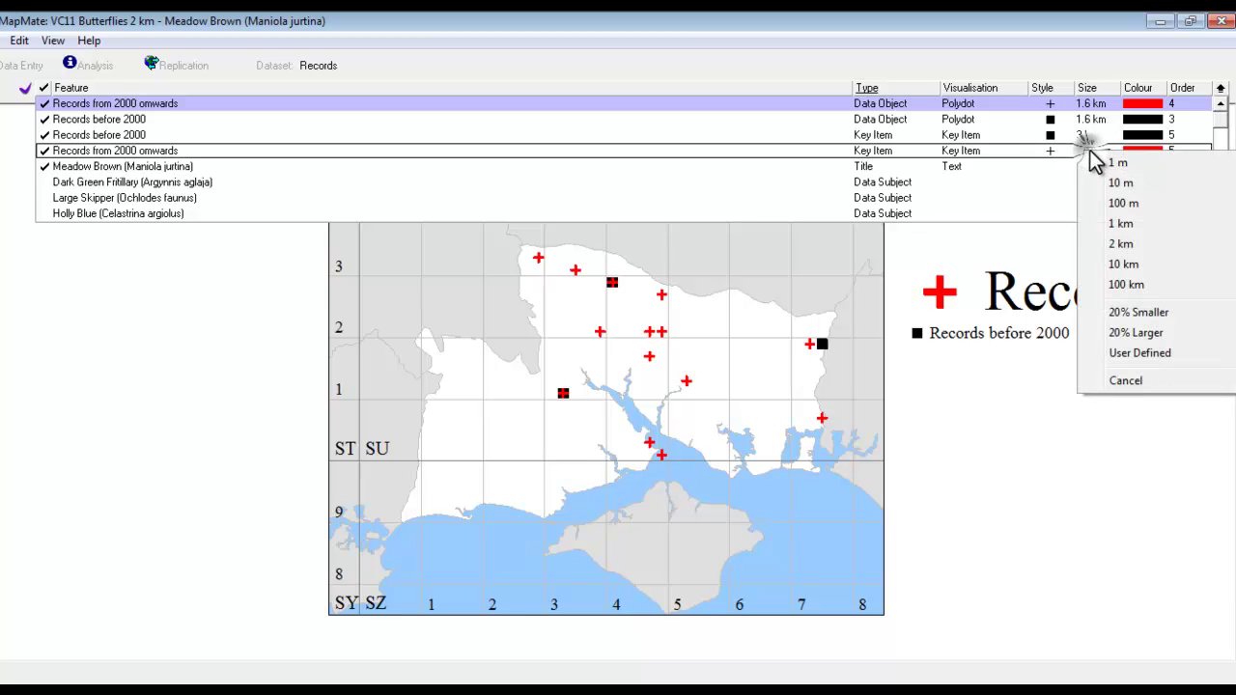
pyautogui.click(1147, 352)
pyautogui.write('3000')
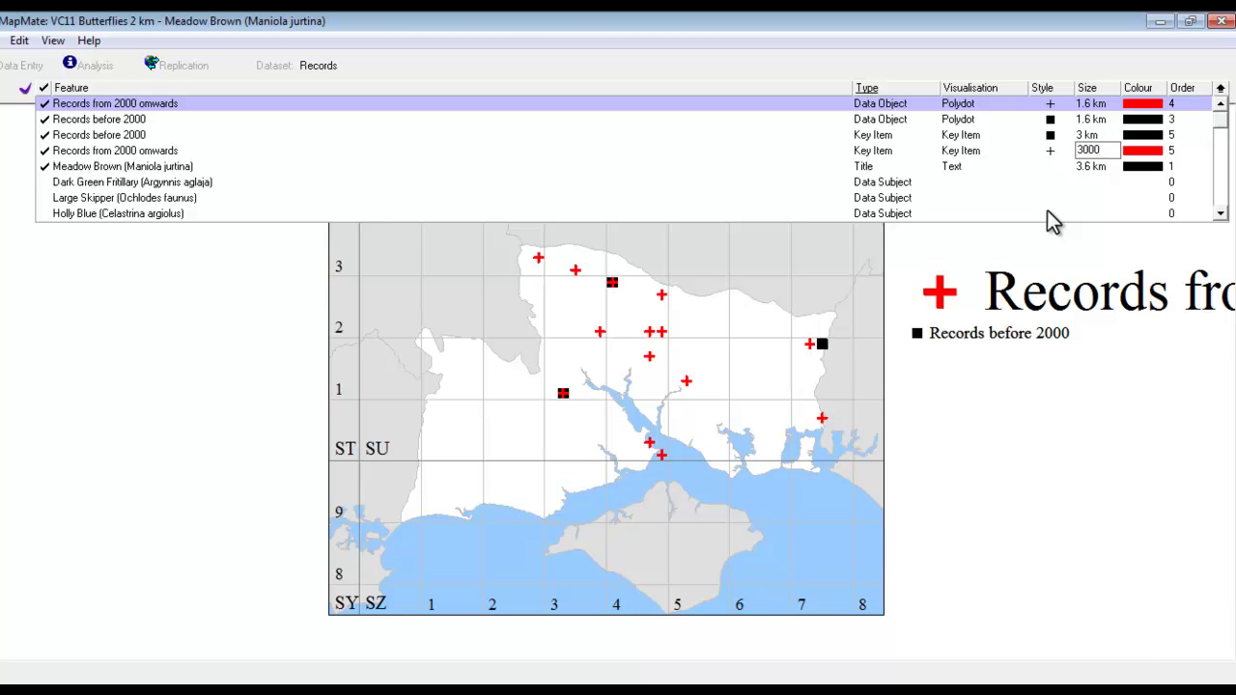
pyautogui.press('Return')
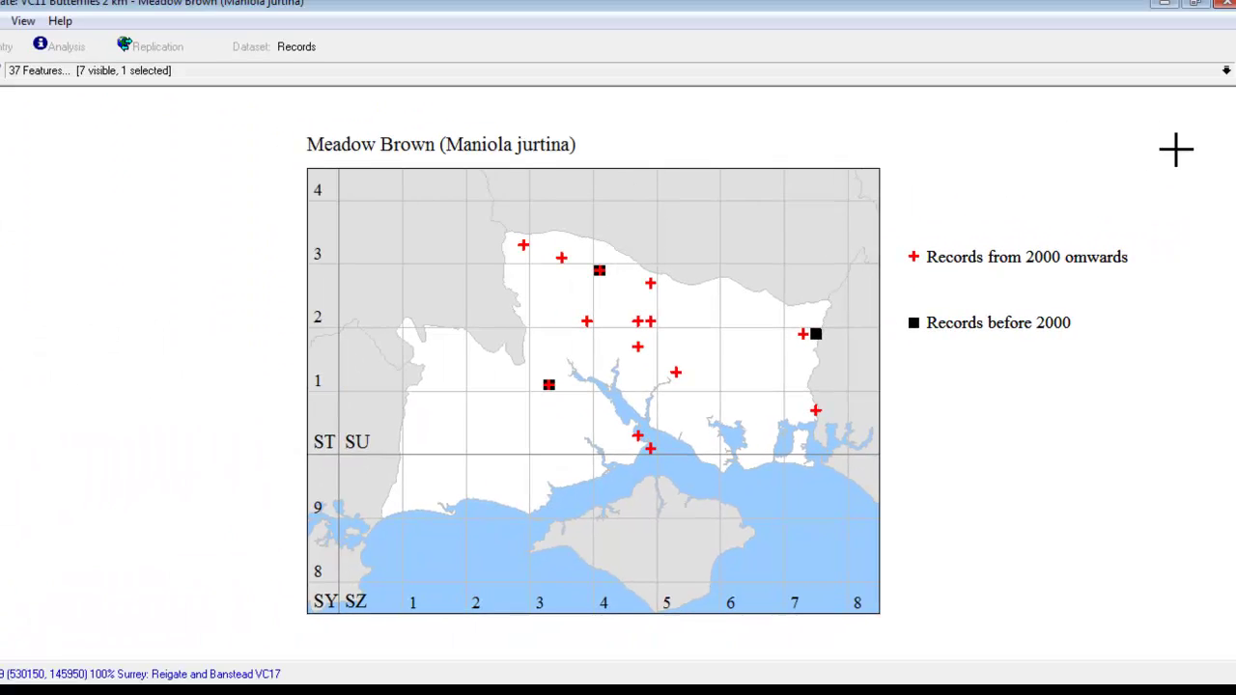
# Rename the misspelled key entry, replacing the 'm' with 'n' so it reads 'Records from 2000 onwards'
pyautogui.click(1226, 70)
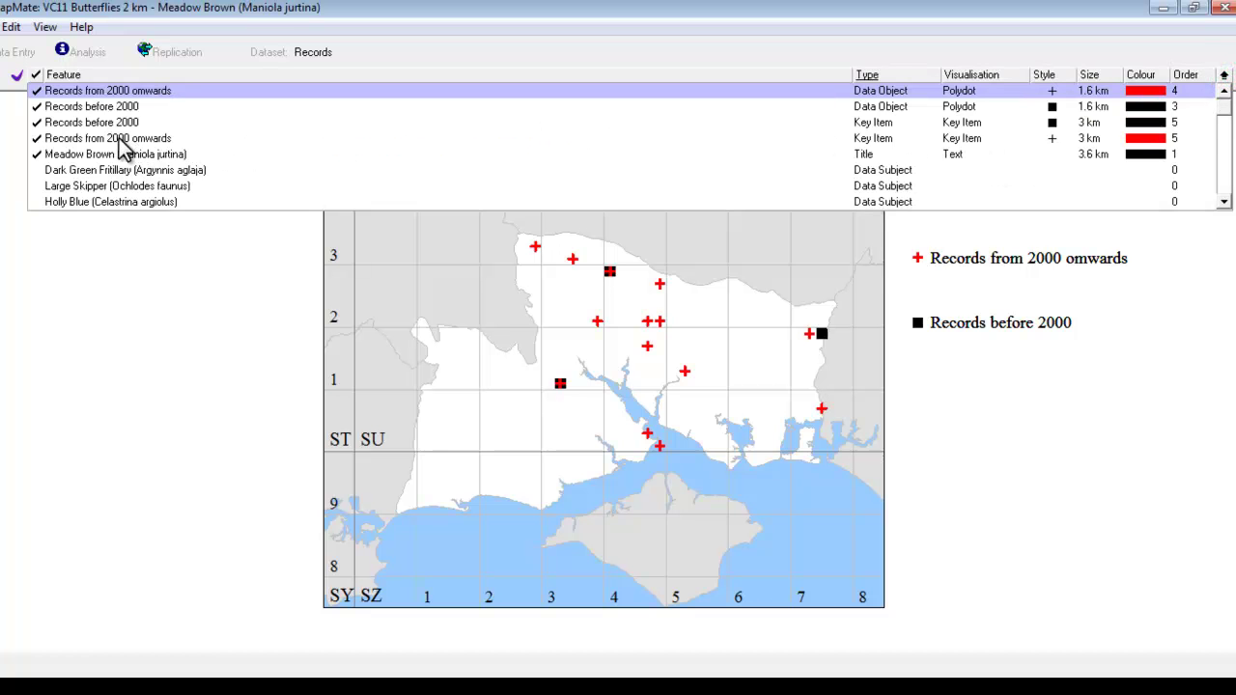
pyautogui.rightClick(89, 142)
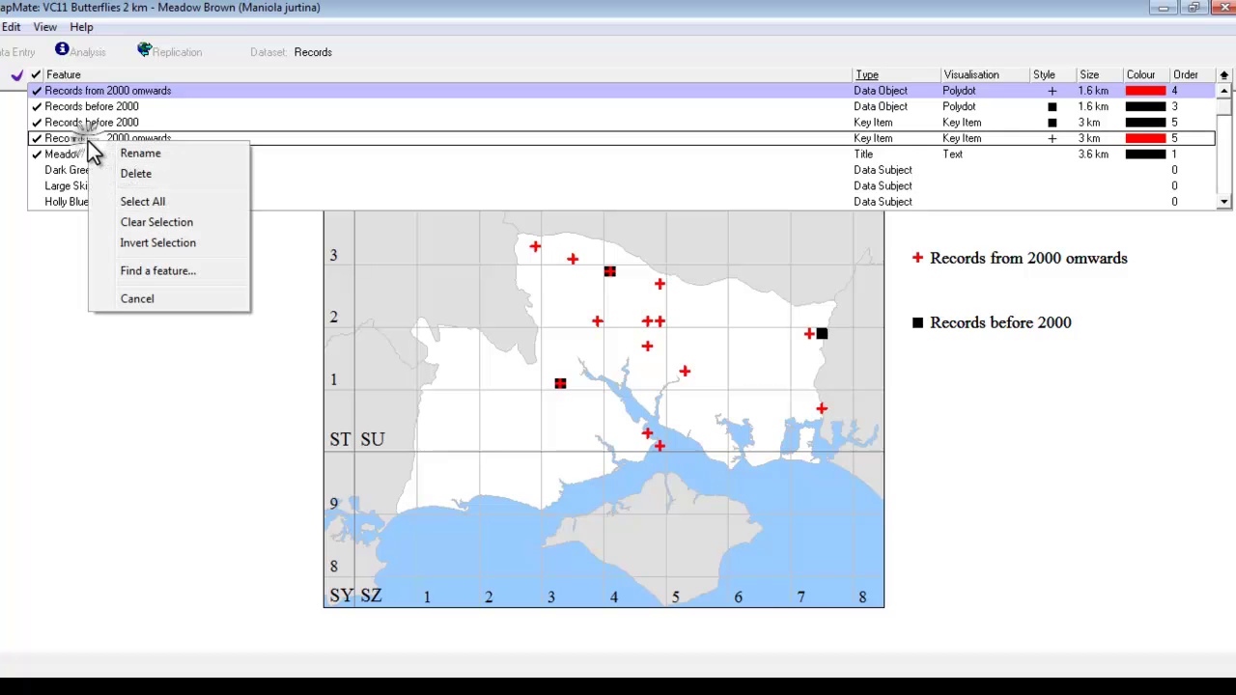
pyautogui.click(135, 155)
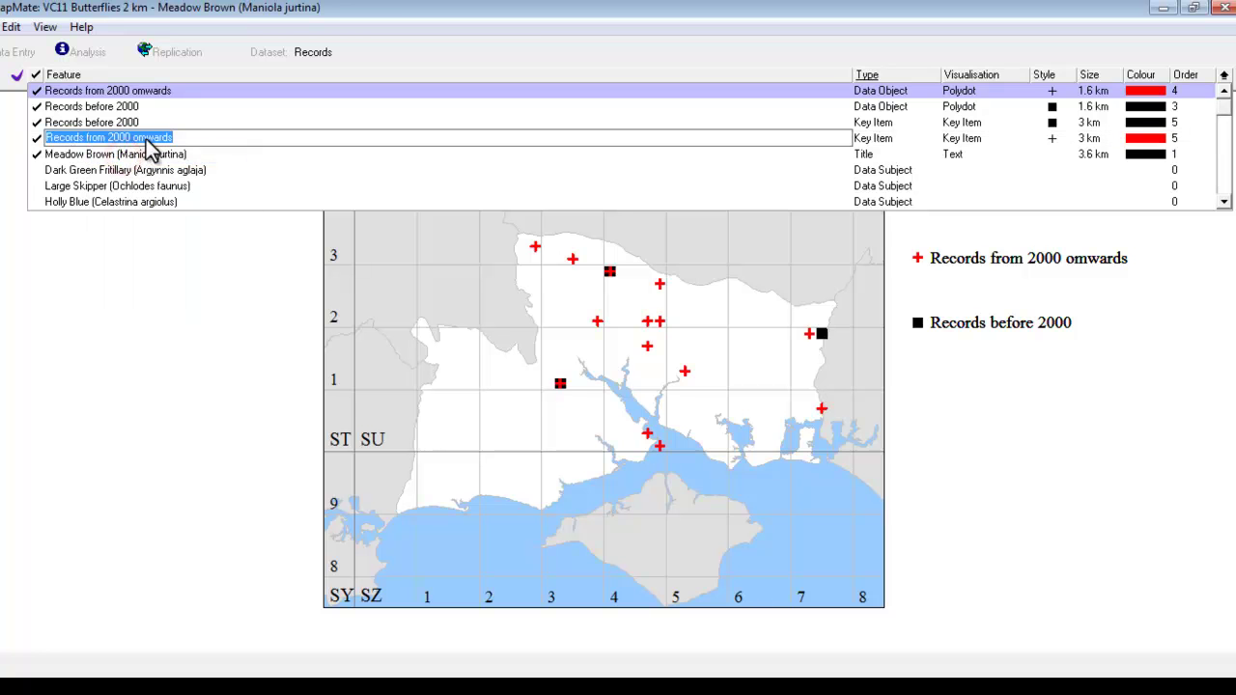
pyautogui.click(145, 140)
pyautogui.press('BackSpace')
pyautogui.write('n')
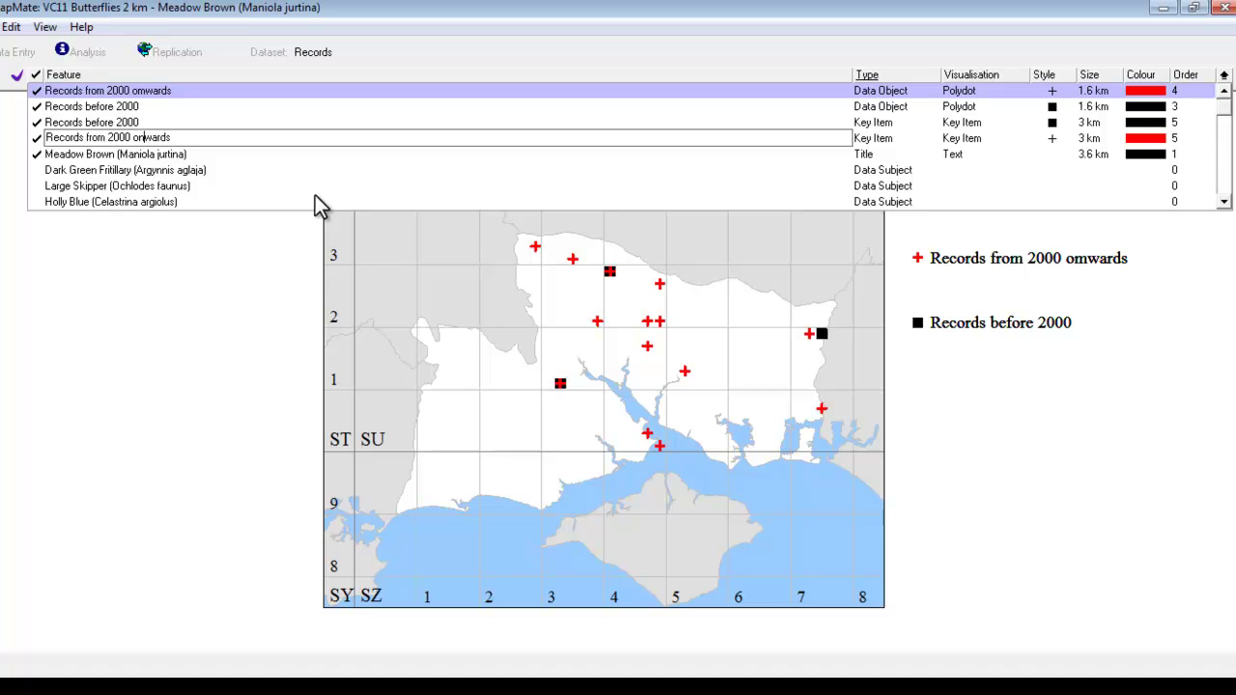
pyautogui.press('Return')
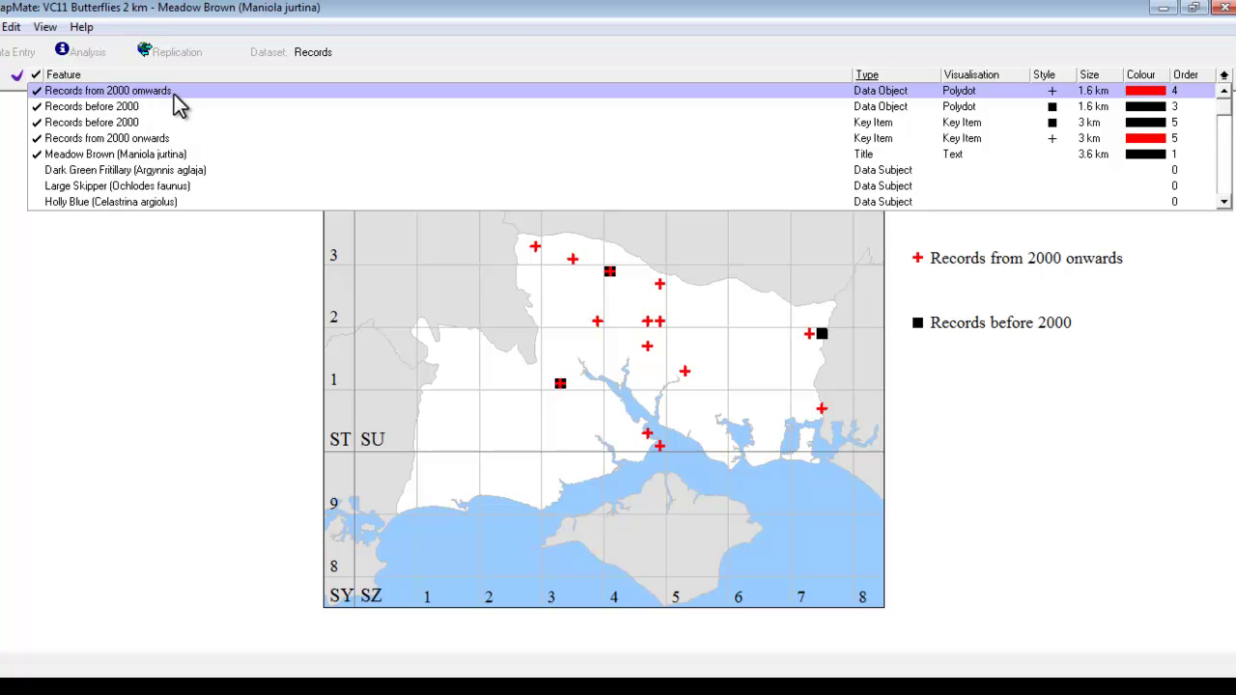
# Start renaming the recent records layer but keep its existing name
pyautogui.rightClick(94, 91)
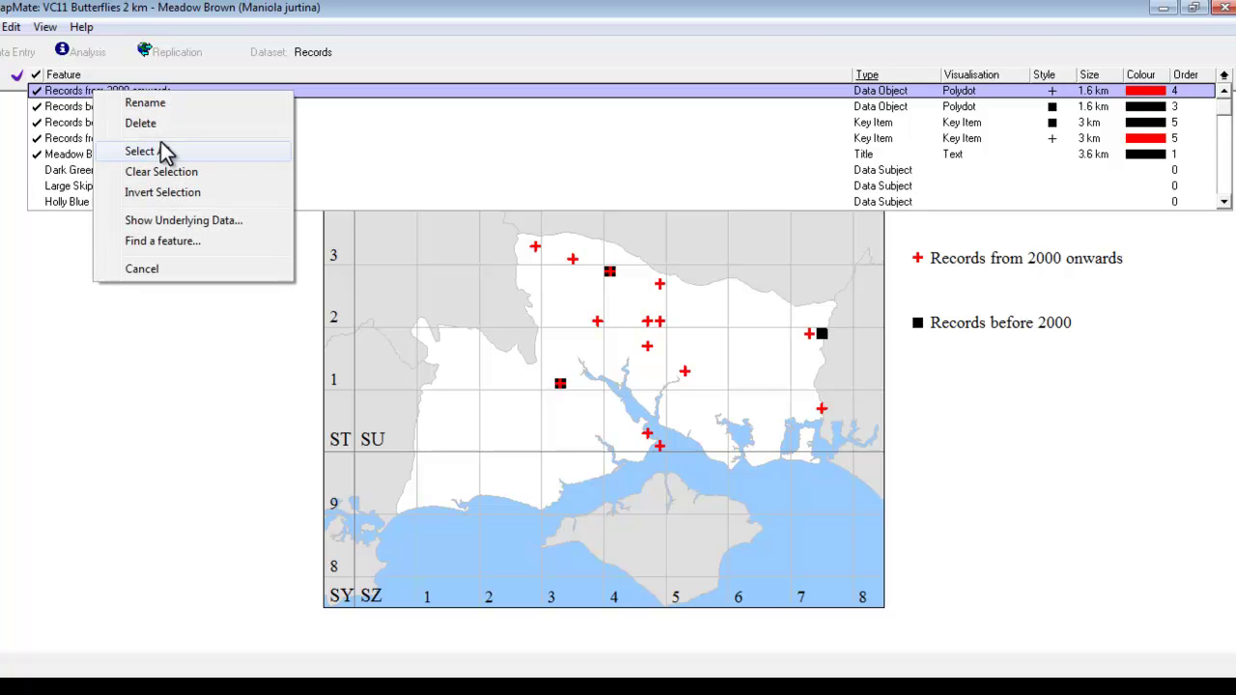
pyautogui.click(172, 103)
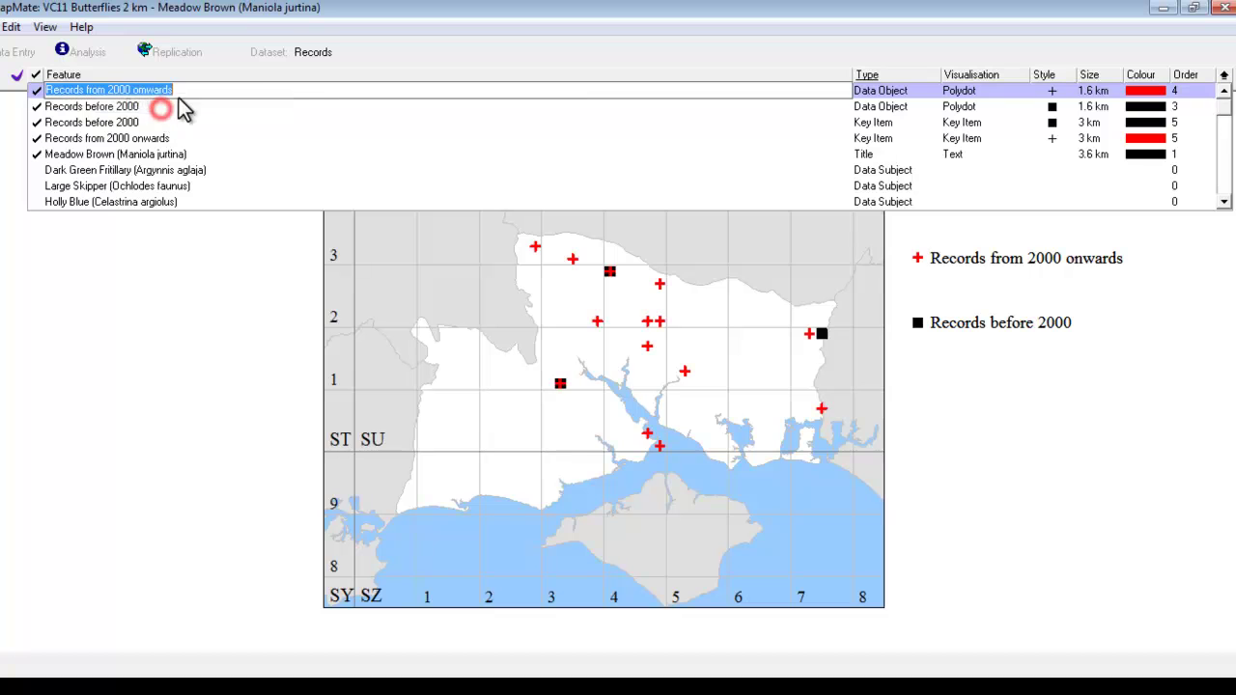
pyautogui.press('Return')
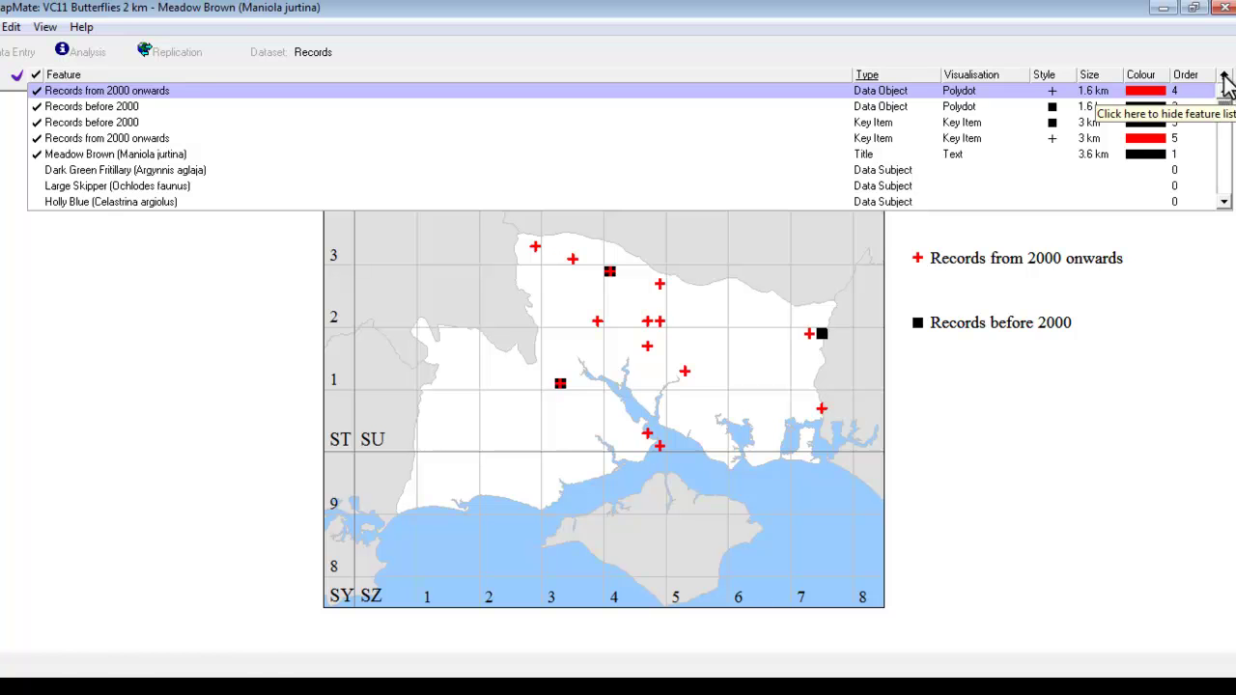
# Try Move Selected Text on the map and dismiss the message that appears
pyautogui.click(1224, 78)
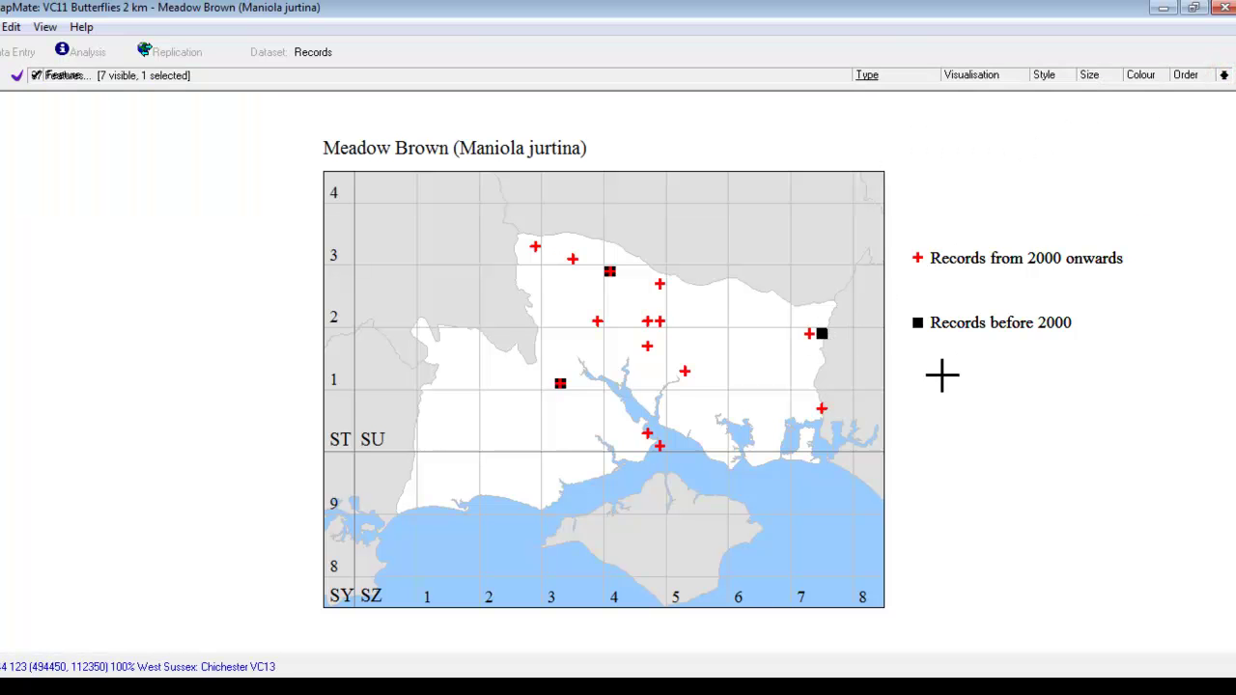
pyautogui.rightClick(954, 383)
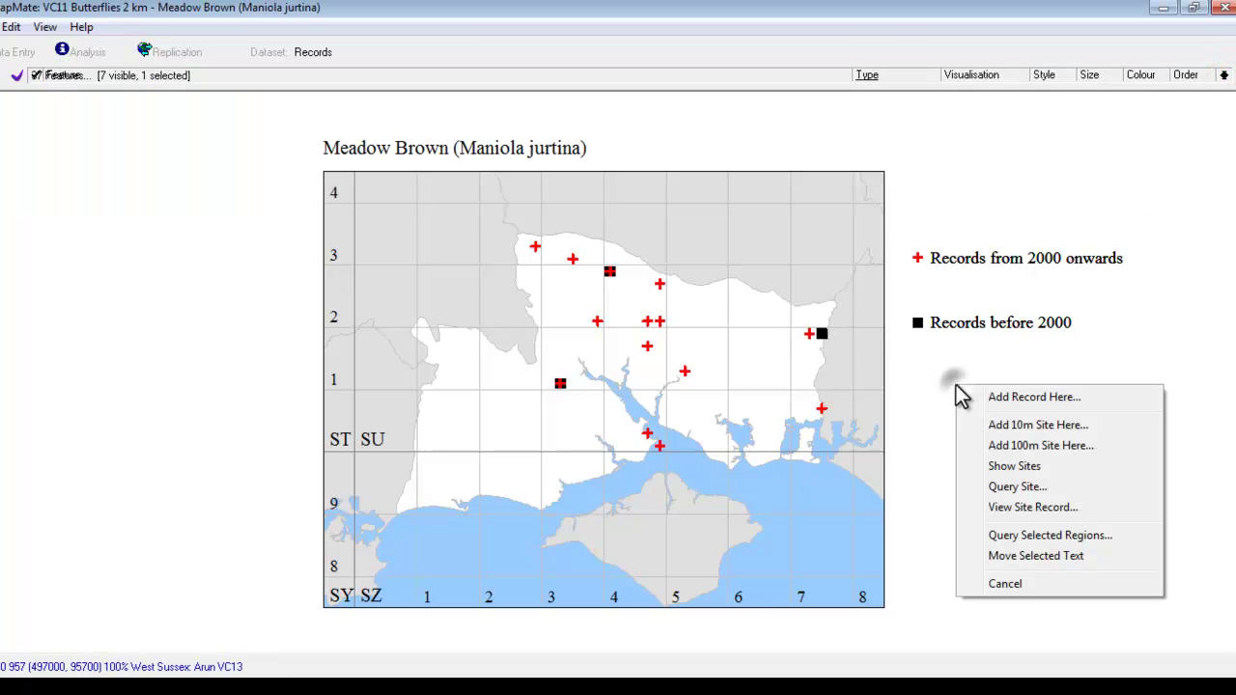
pyautogui.click(1034, 557)
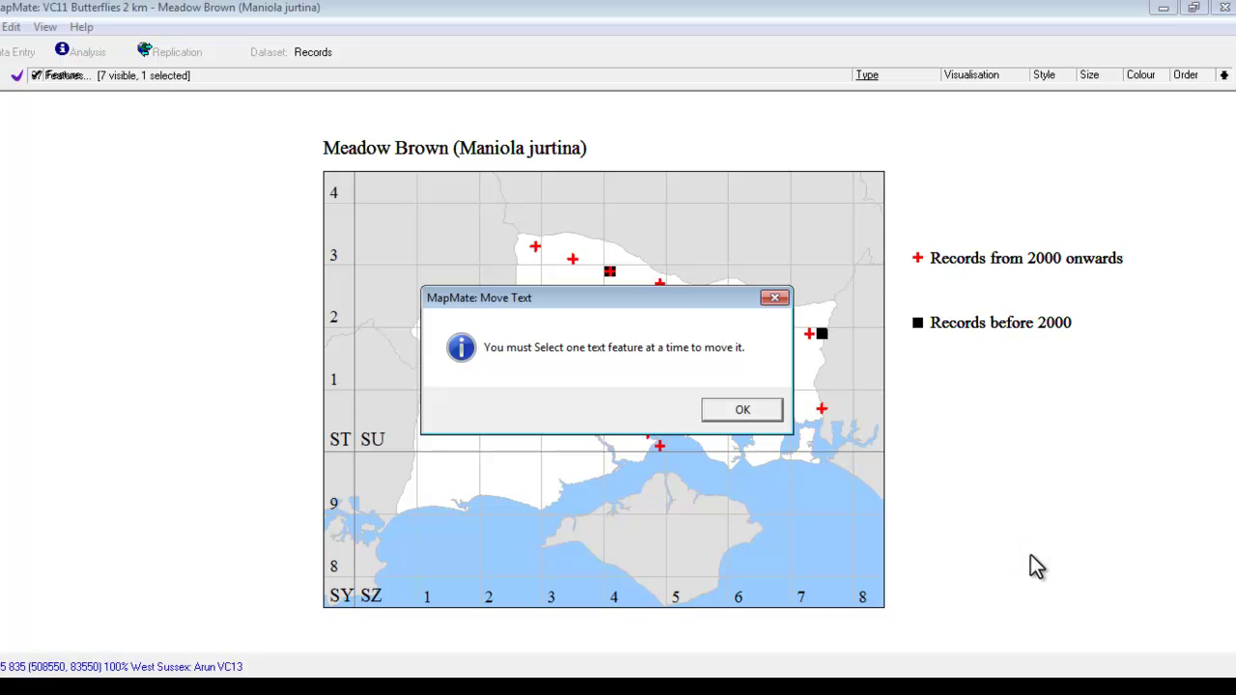
pyautogui.click(755, 406)
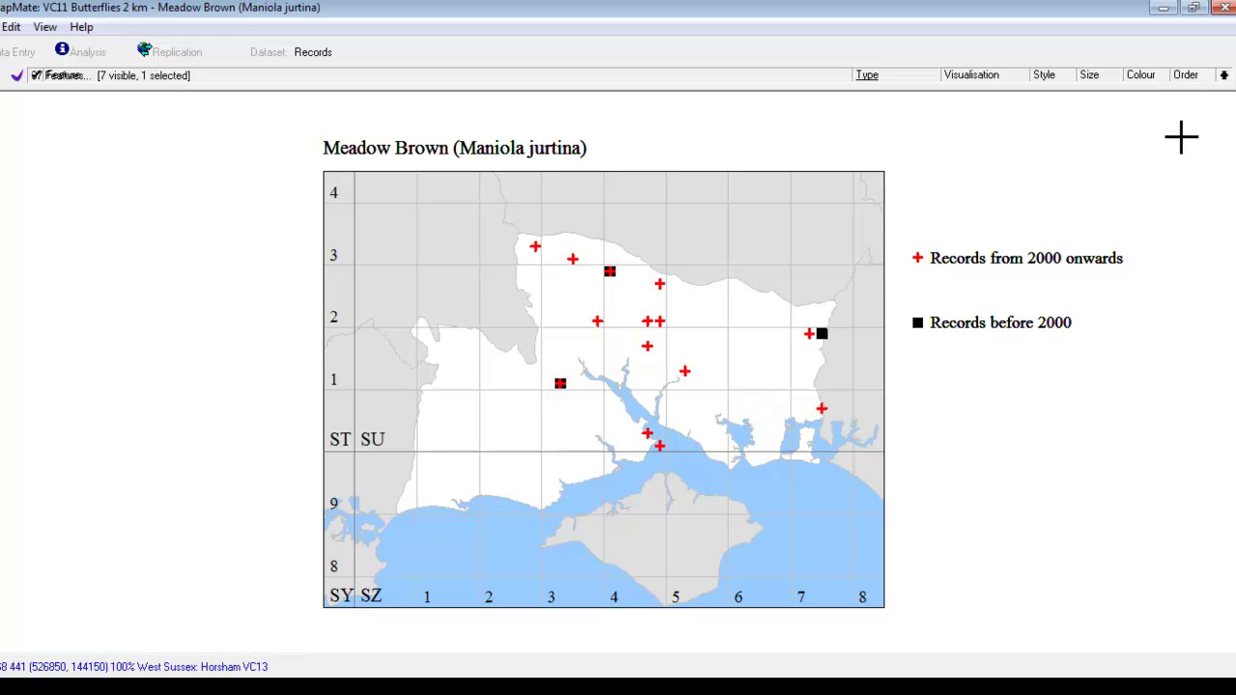
# Select the Records before 2000 key line and drop it directly beneath the first key line
pyautogui.click(1223, 75)
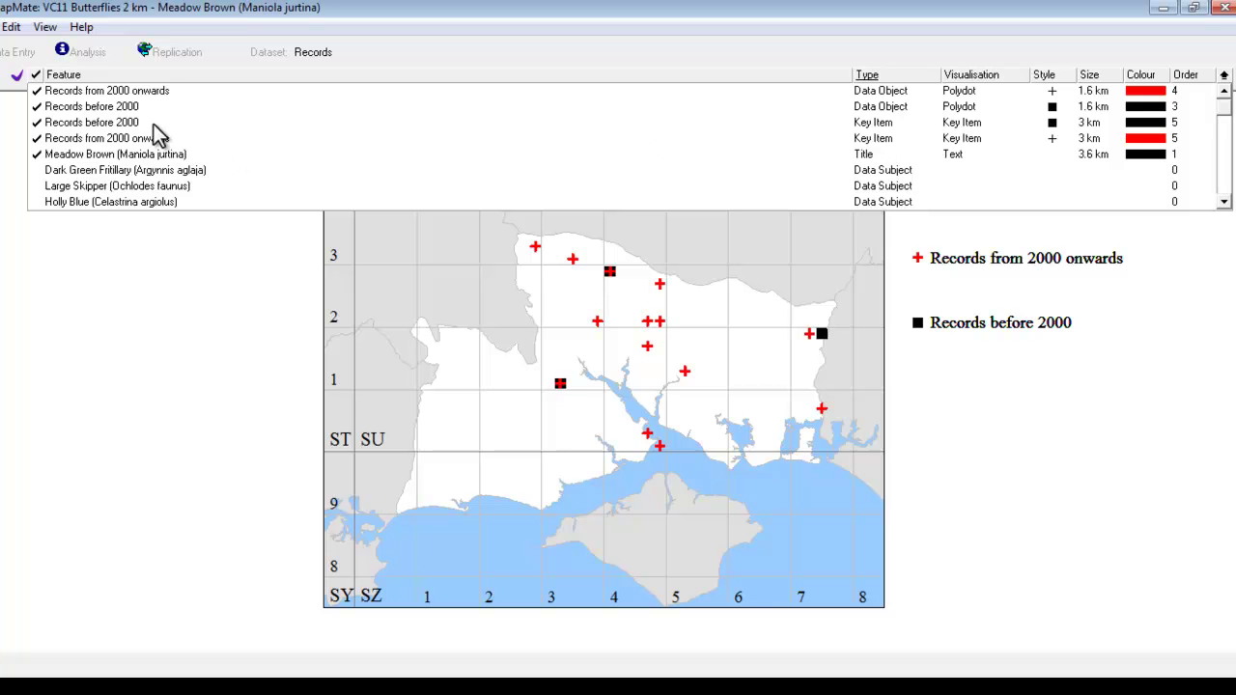
pyautogui.click(155, 123)
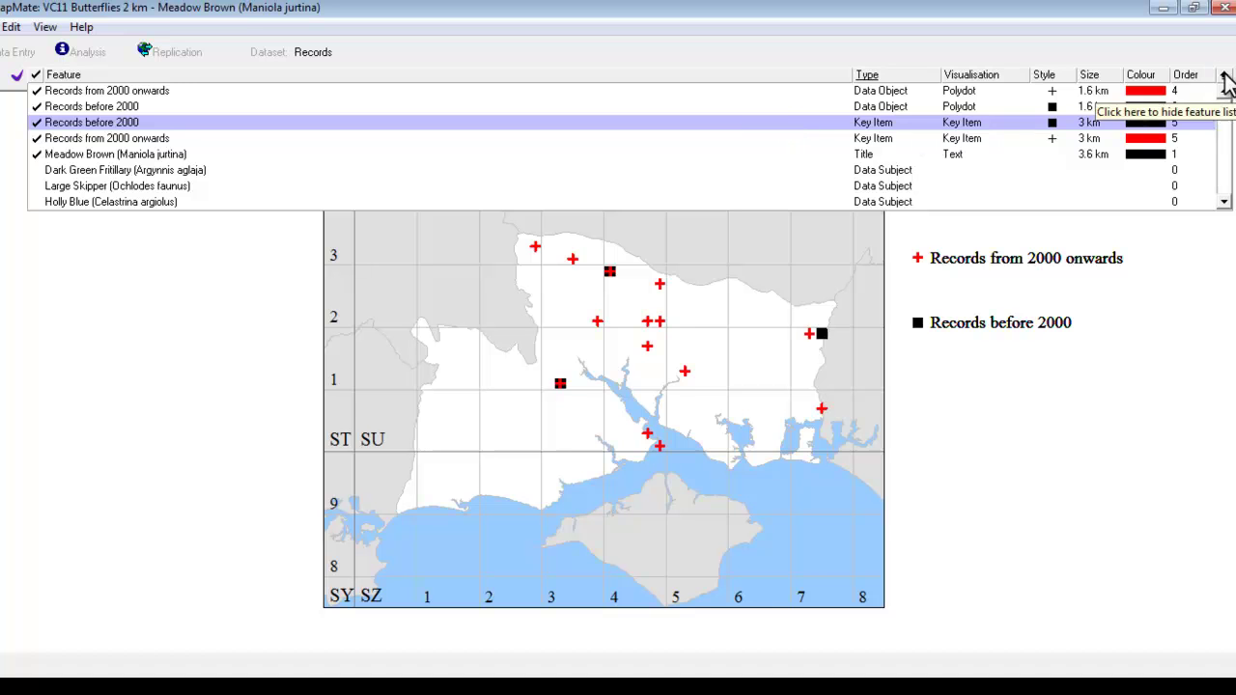
pyautogui.click(1223, 74)
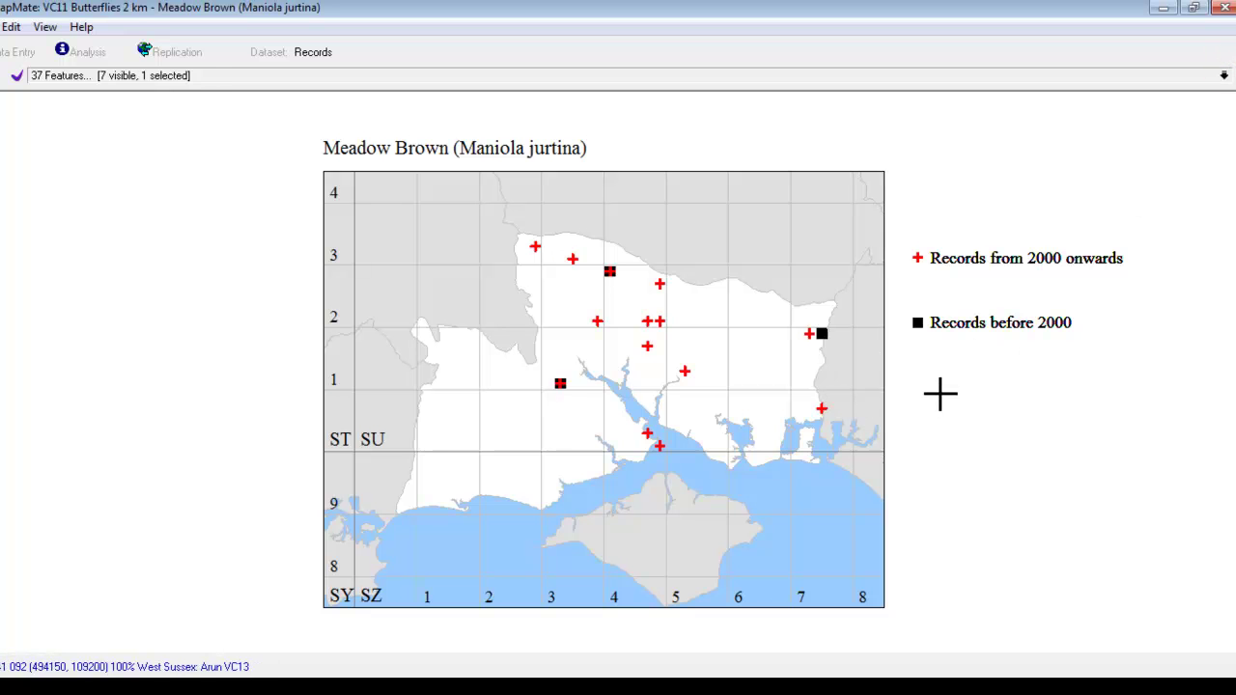
pyautogui.rightClick(941, 392)
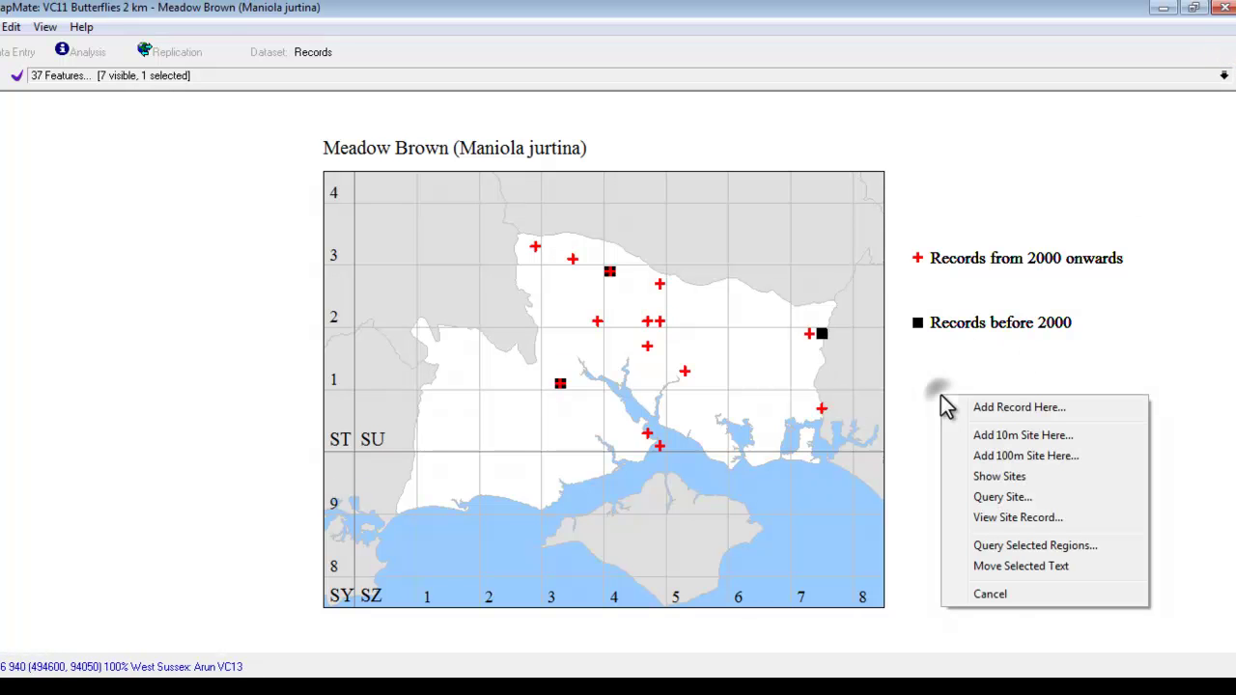
pyautogui.click(1018, 567)
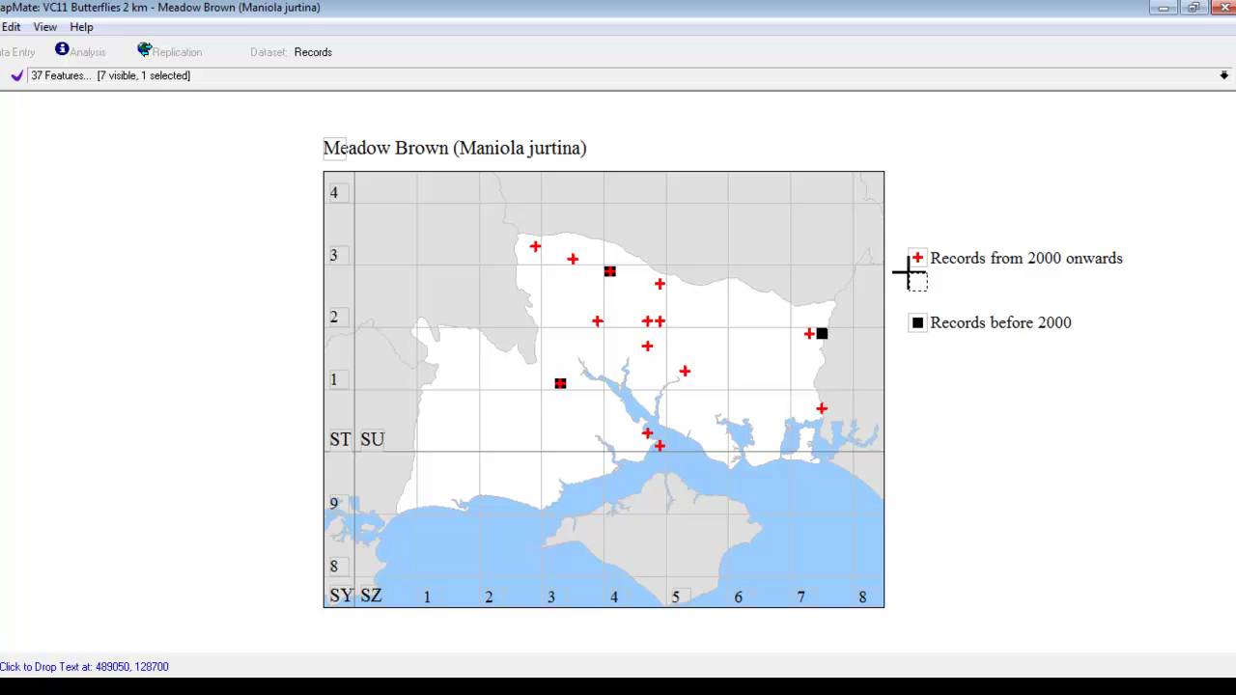
pyautogui.click(908, 274)
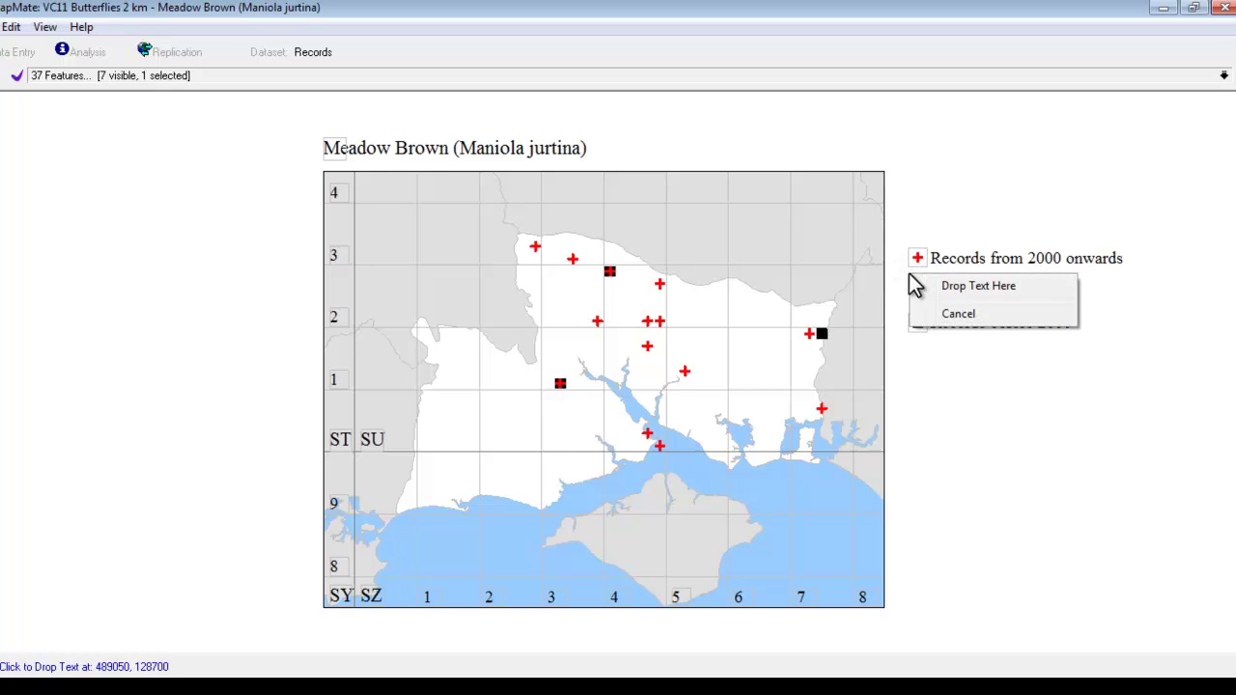
pyautogui.click(959, 287)
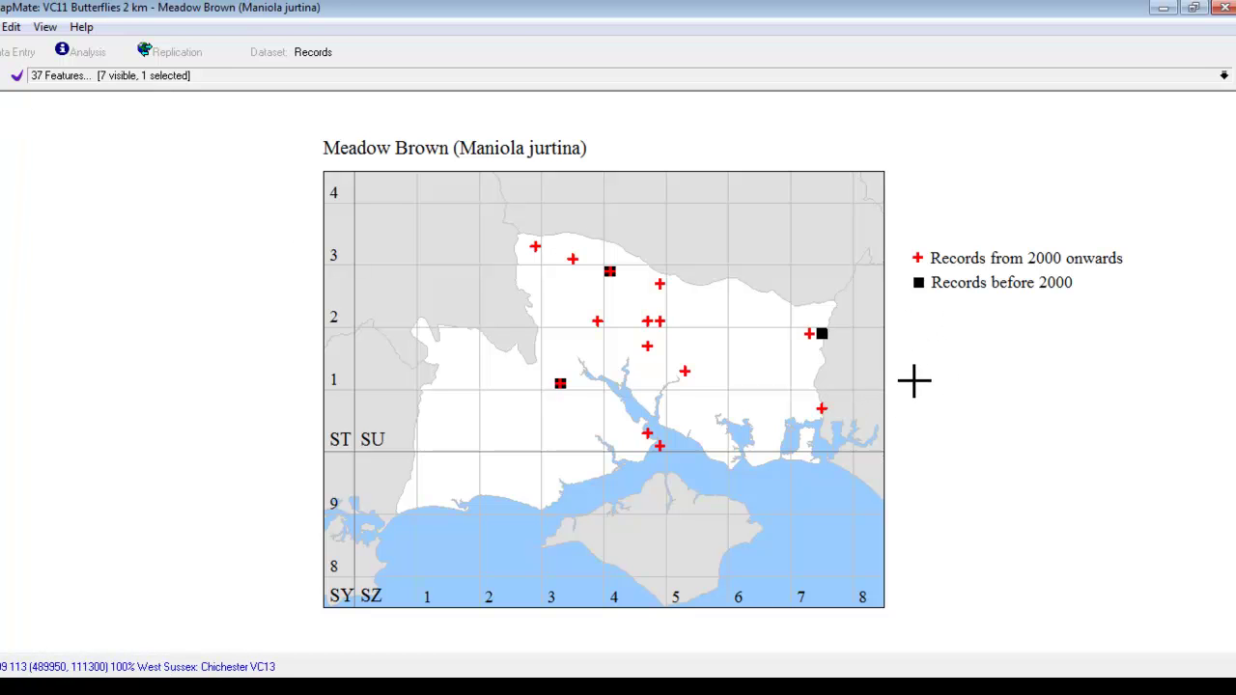
# Keep a box drawn below the key and insert a Date Stamp into it
pyautogui.moveTo(914, 373); pyautogui.dragTo(1096, 440)
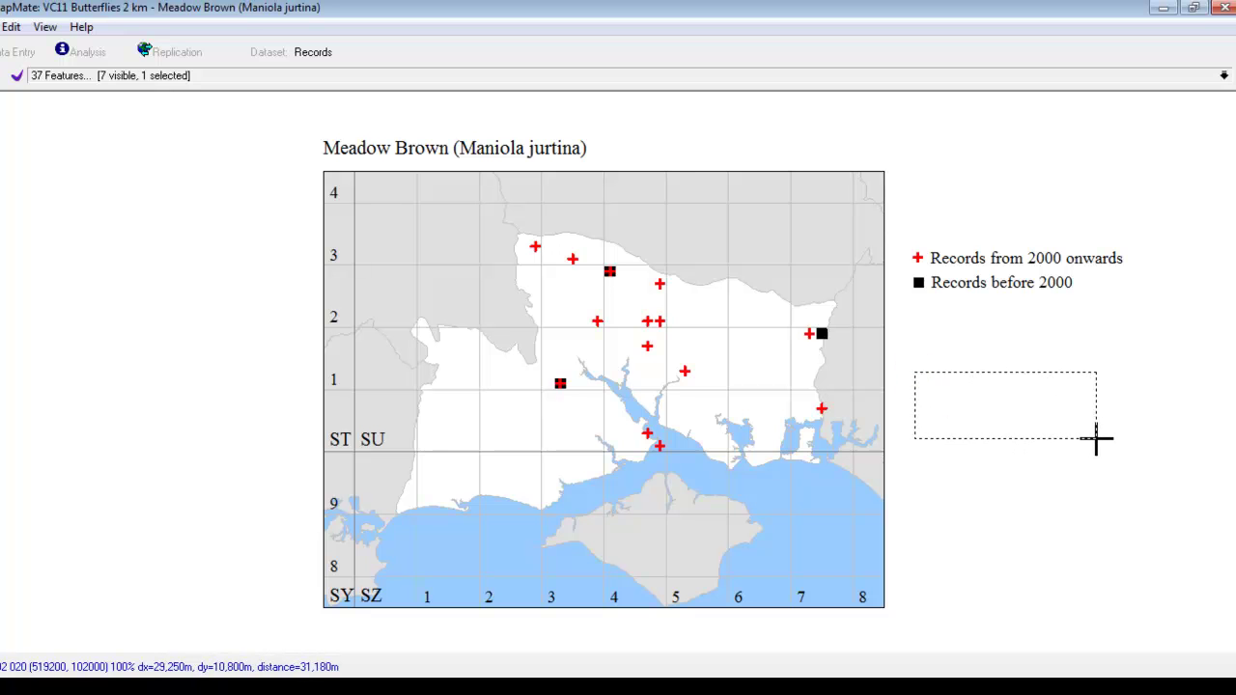
pyautogui.rightClick(1096, 439)
pyautogui.click(1143, 545)
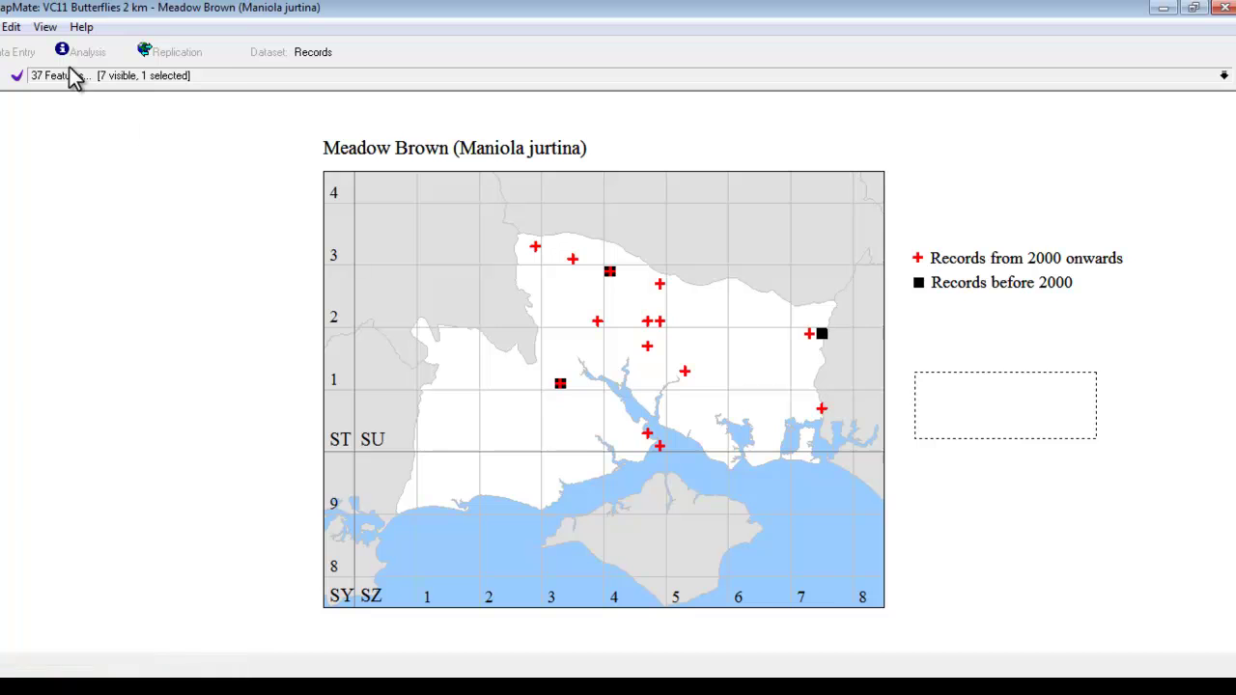
pyautogui.click(11, 27)
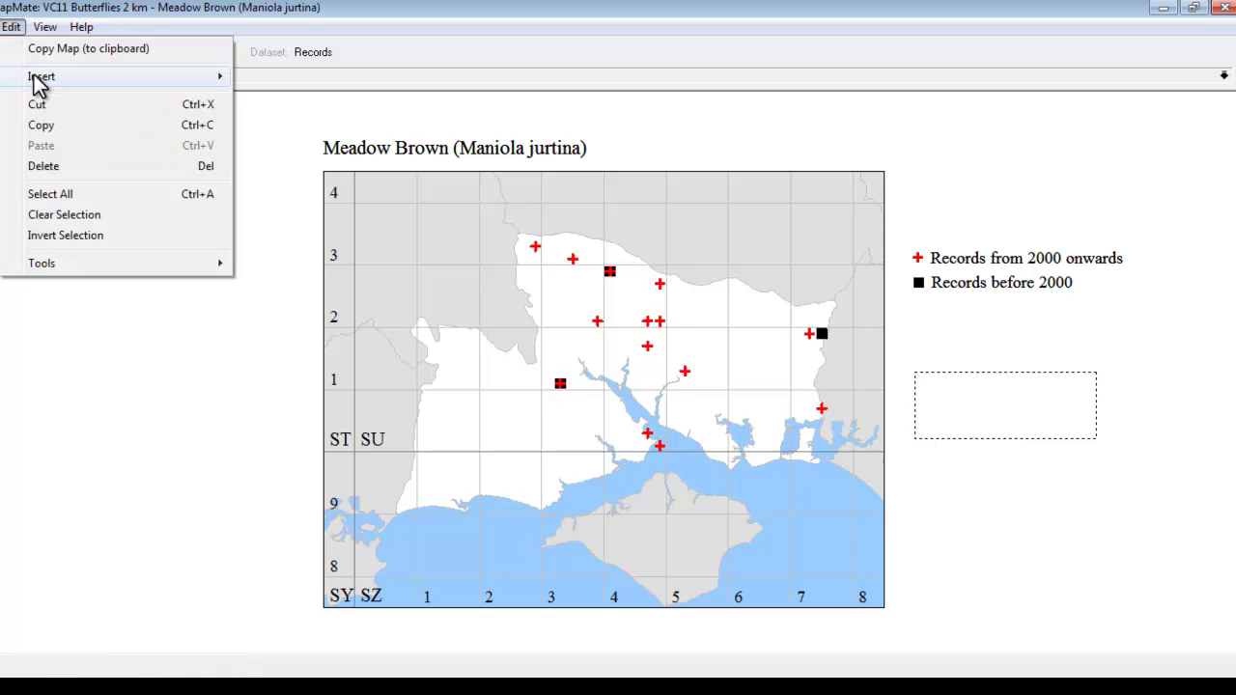
pyautogui.moveTo(36, 85)
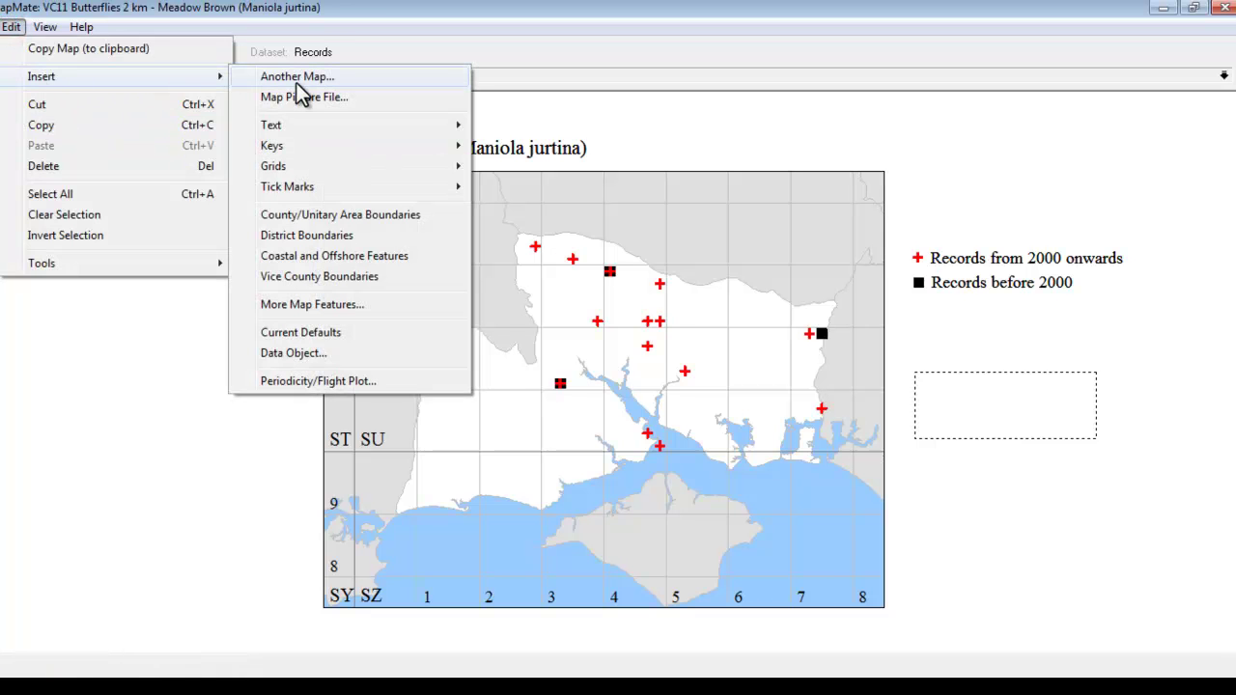
pyautogui.moveTo(301, 127)
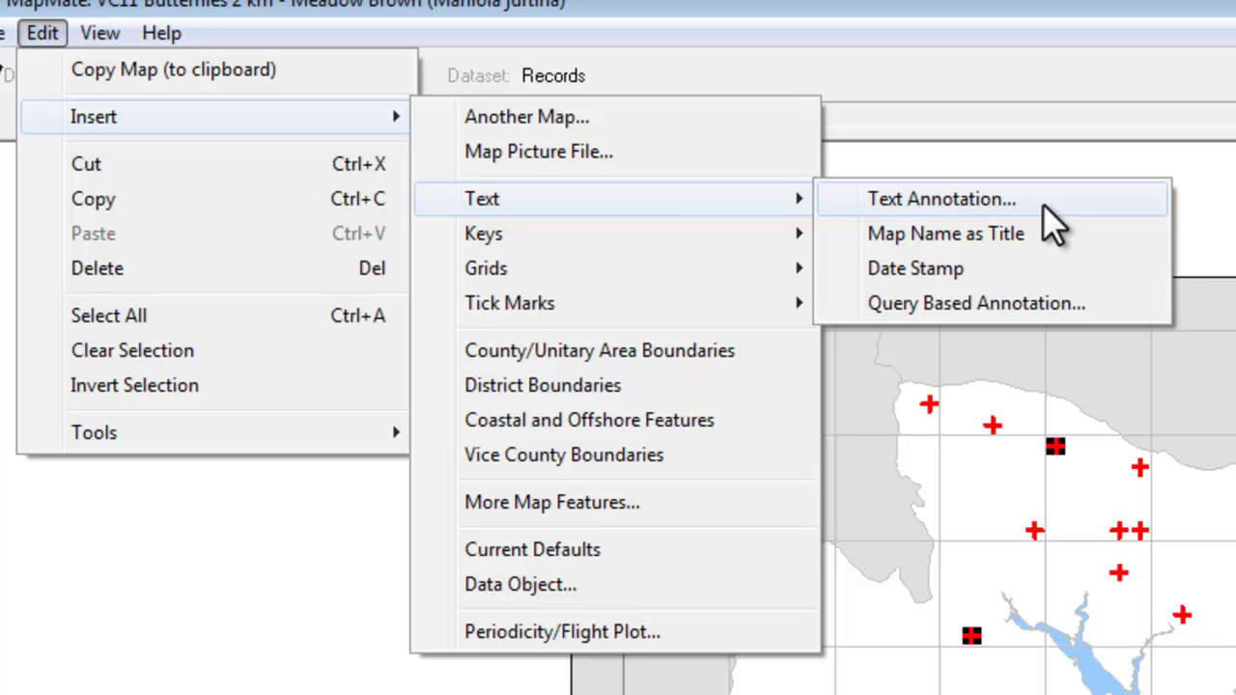
pyautogui.click(941, 269)
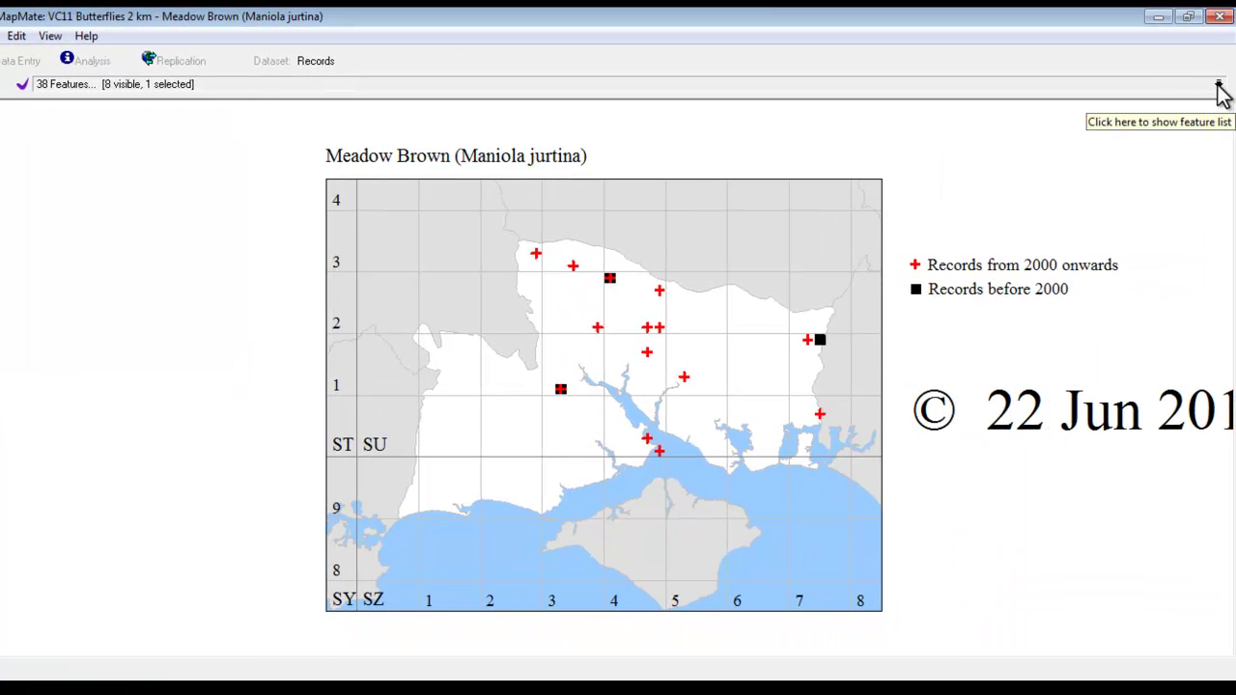
# Change the date stamp's size to a user-defined 3000 m
pyautogui.click(1218, 87)
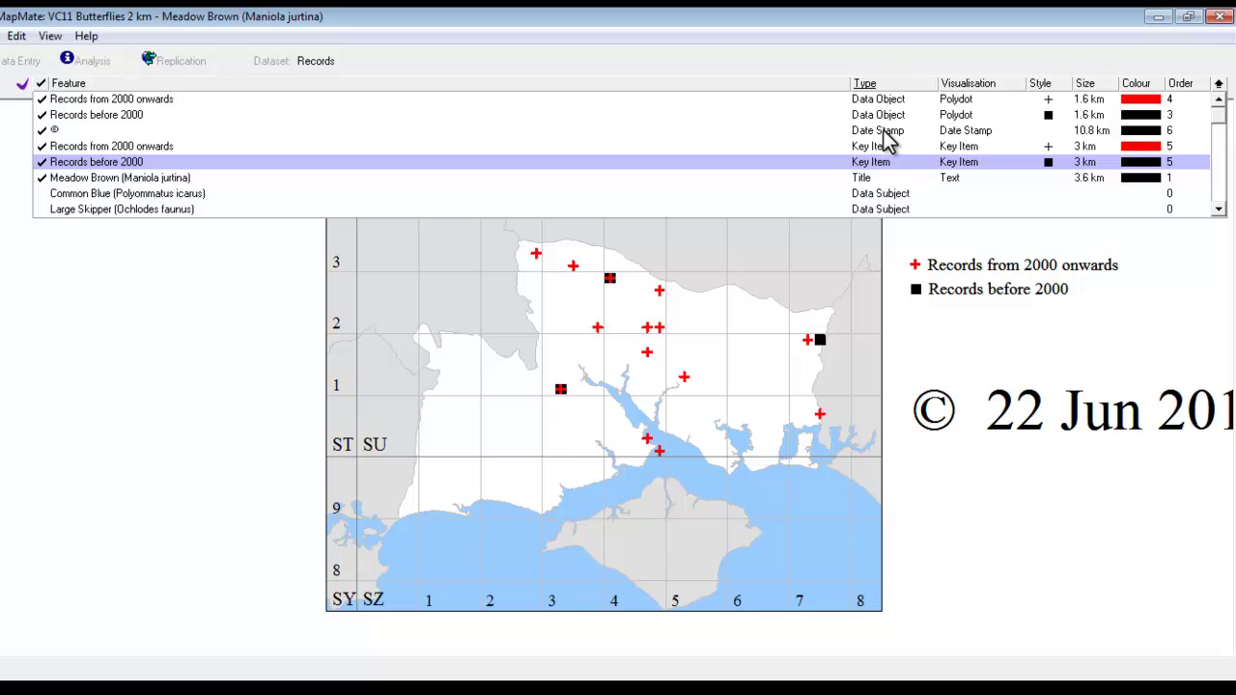
pyautogui.click(1084, 131)
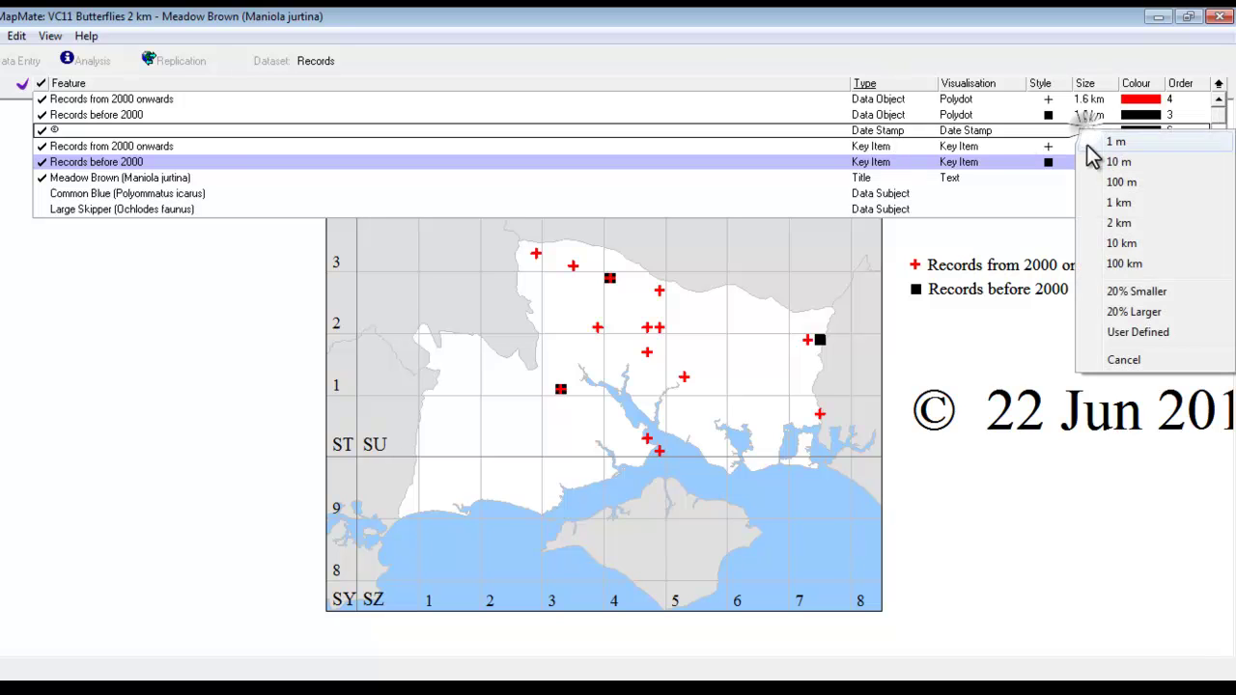
pyautogui.click(1136, 332)
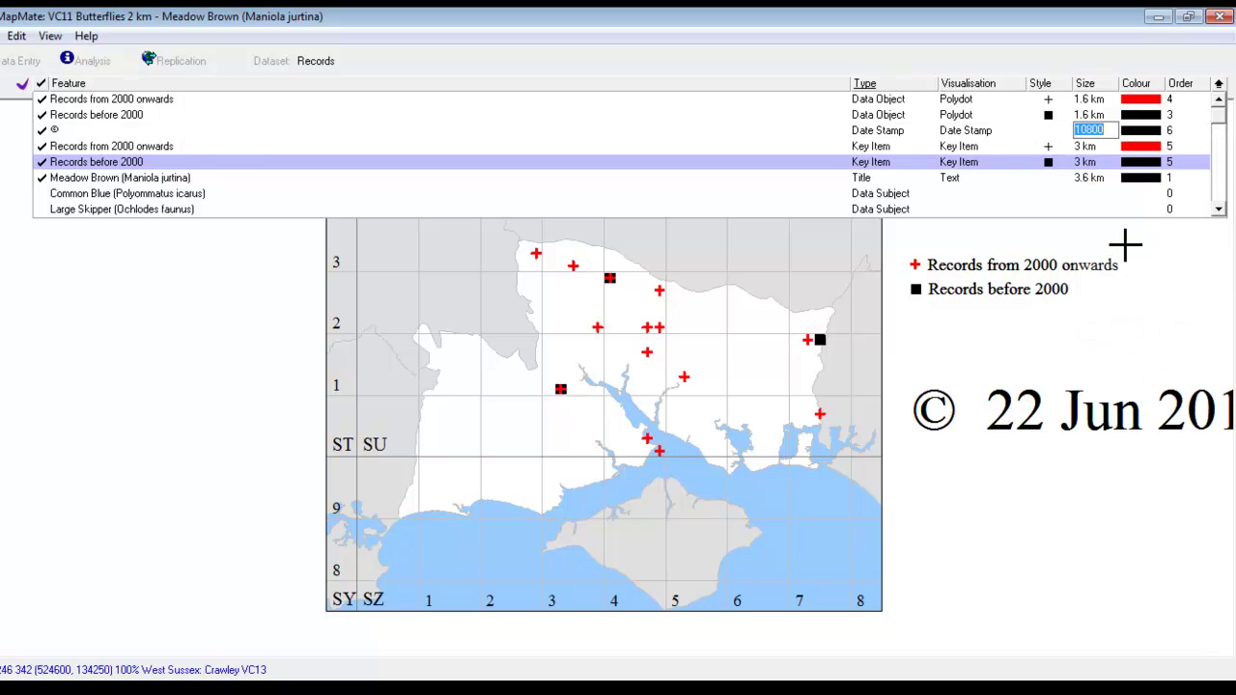
pyautogui.write('3000')
pyautogui.press('Return')
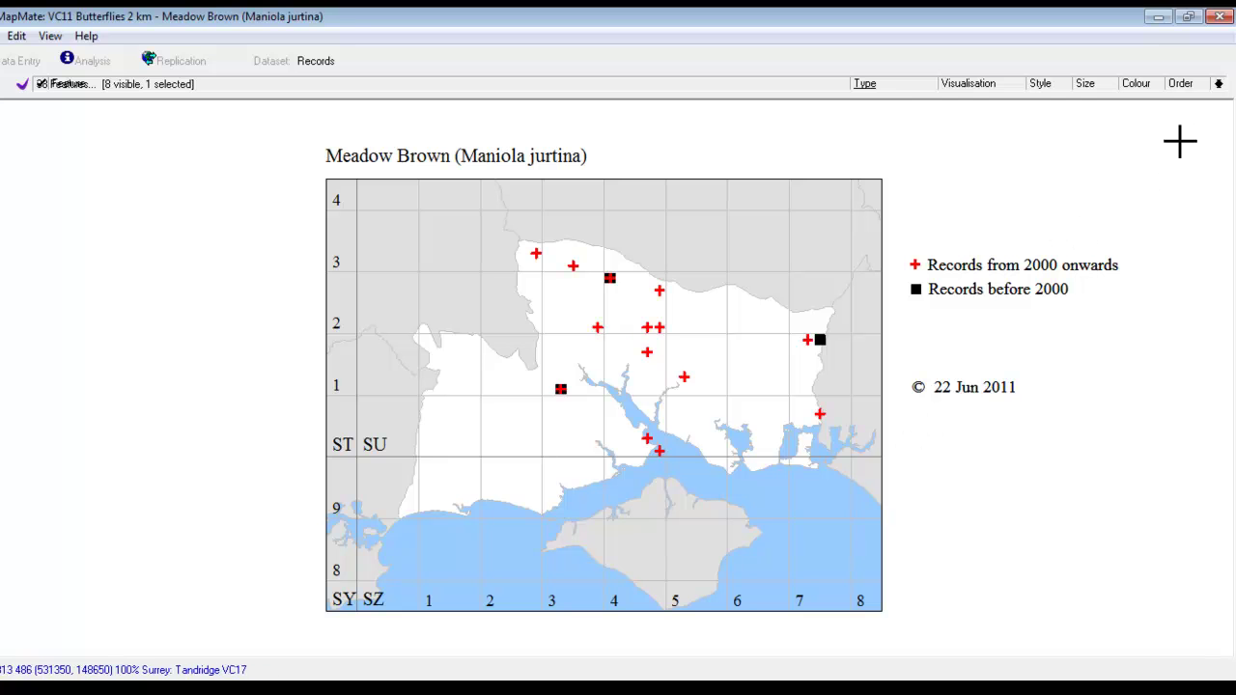
# Choose Large Skipper (Ochlodes faunus) in the feature list to map its records
pyautogui.click(1216, 85)
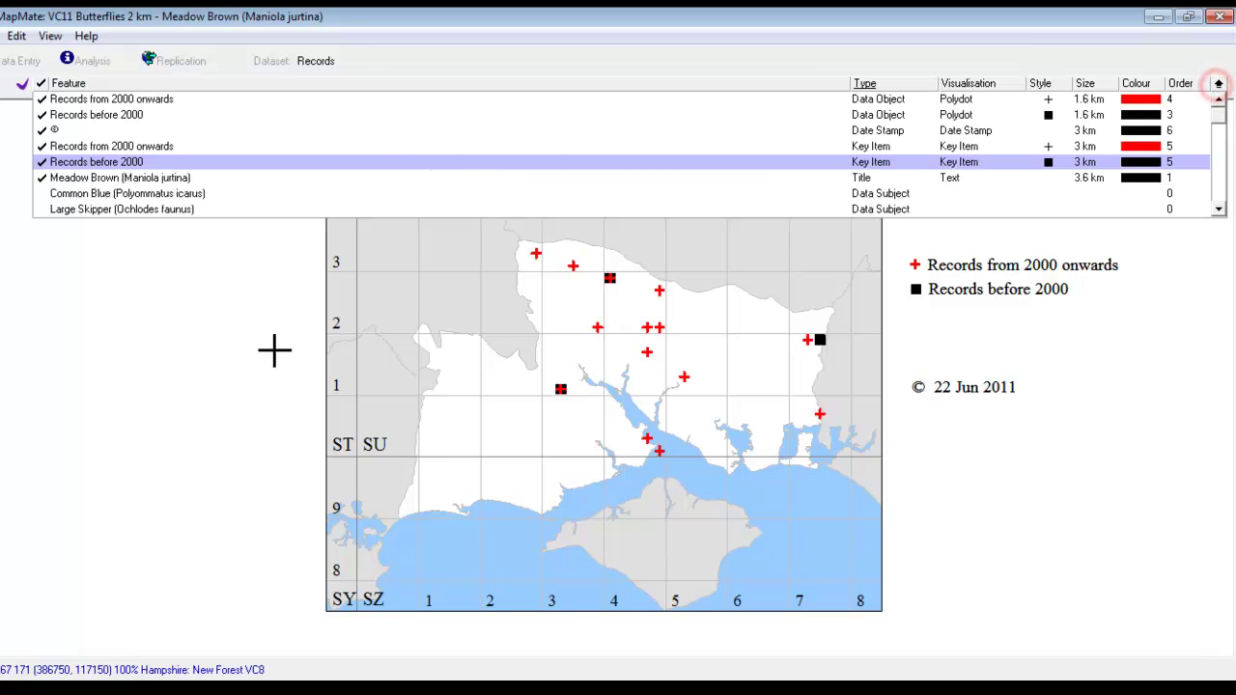
pyautogui.click(47, 210)
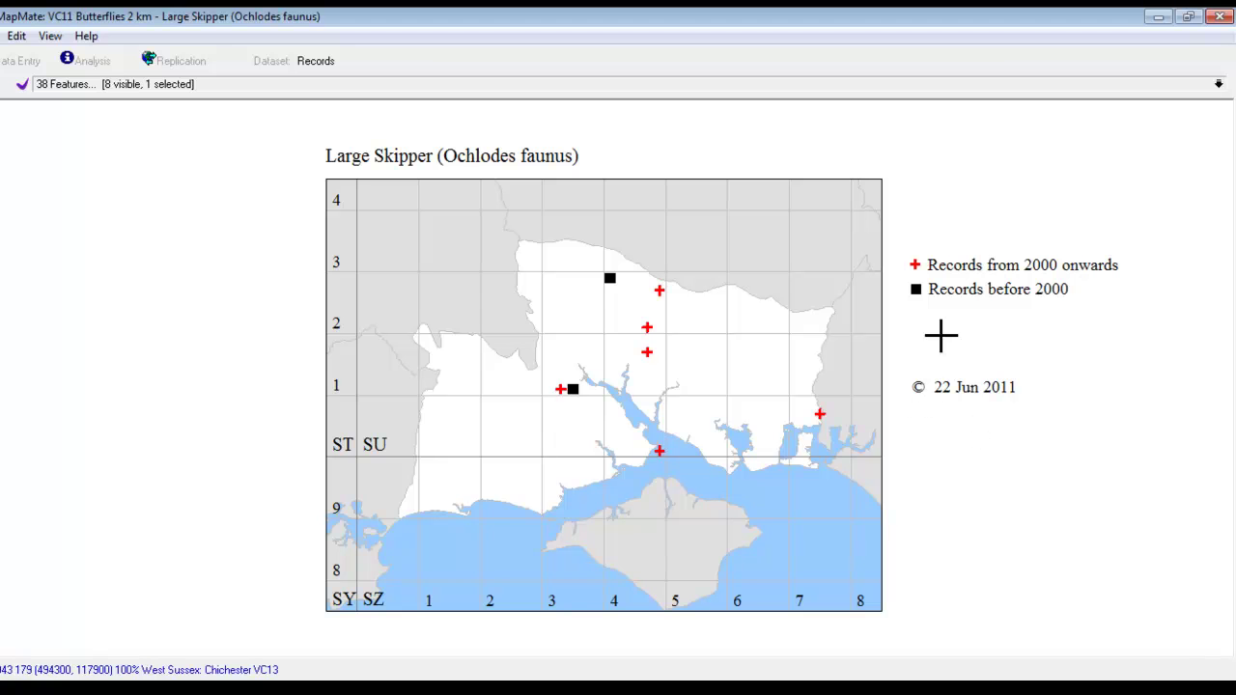
# Keep a box below the date stamp and insert the '<n> Records (for current species)' query annotation
pyautogui.moveTo(913, 413); pyautogui.dragTo(1117, 486)
pyautogui.click(1136, 384)
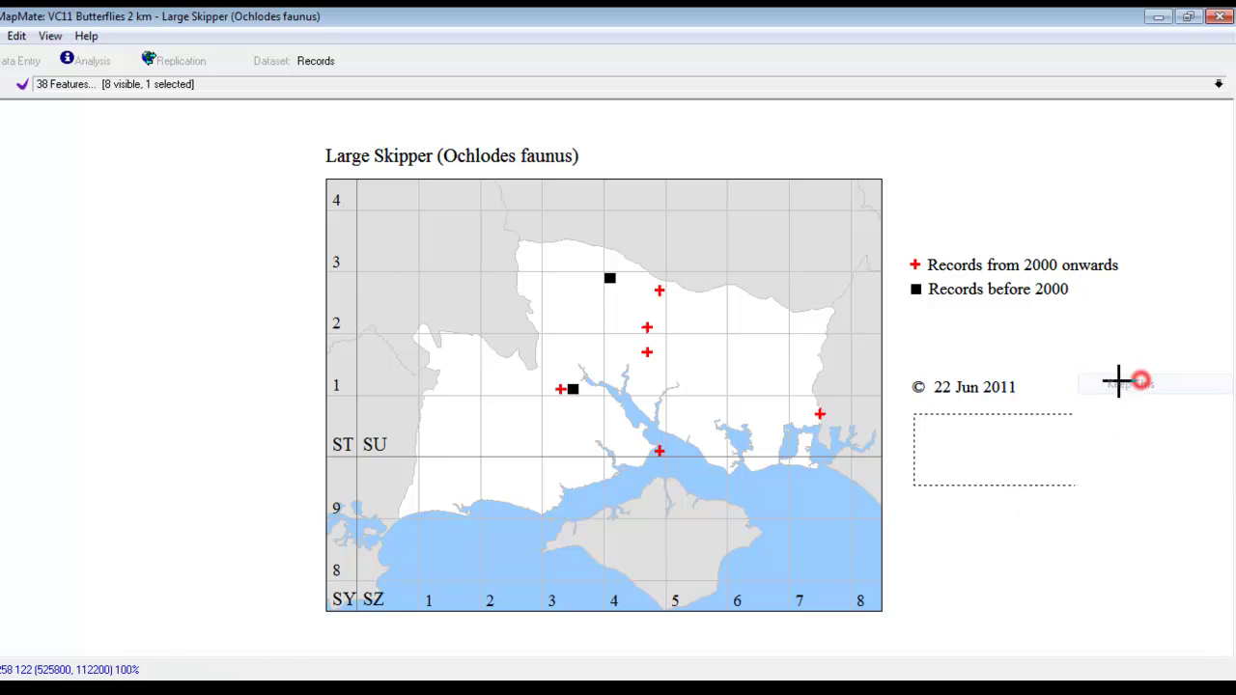
pyautogui.click(17, 36)
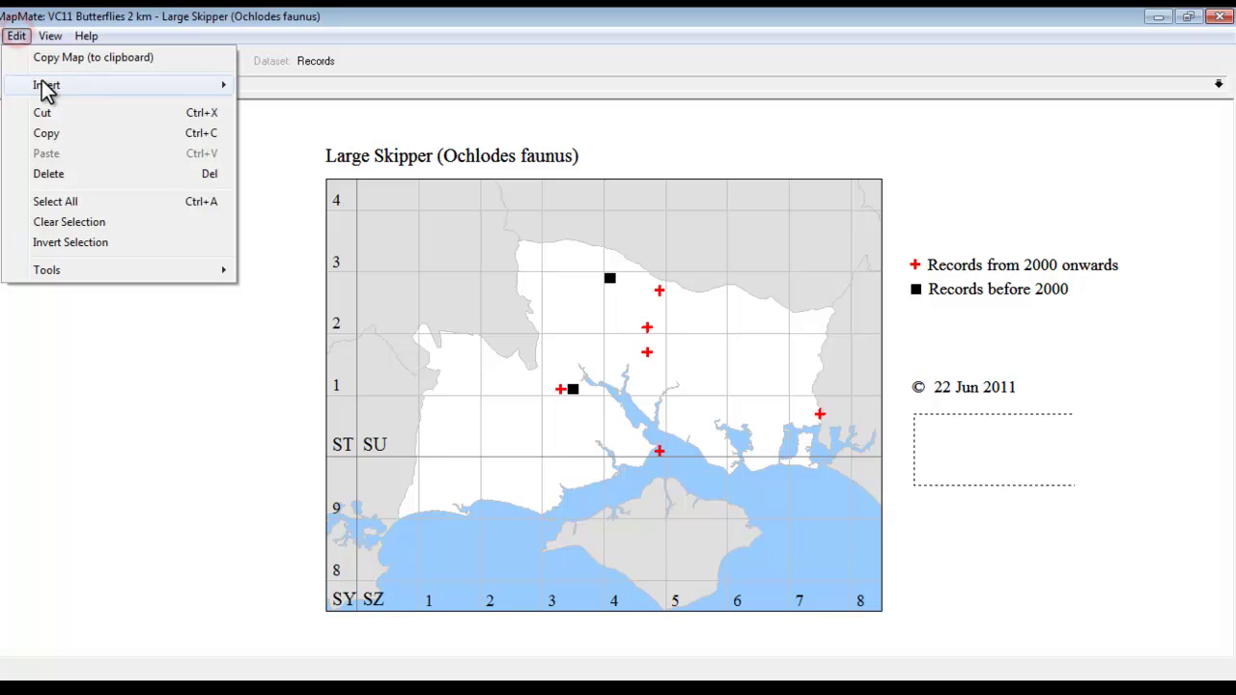
pyautogui.moveTo(40, 83)
pyautogui.moveTo(316, 131)
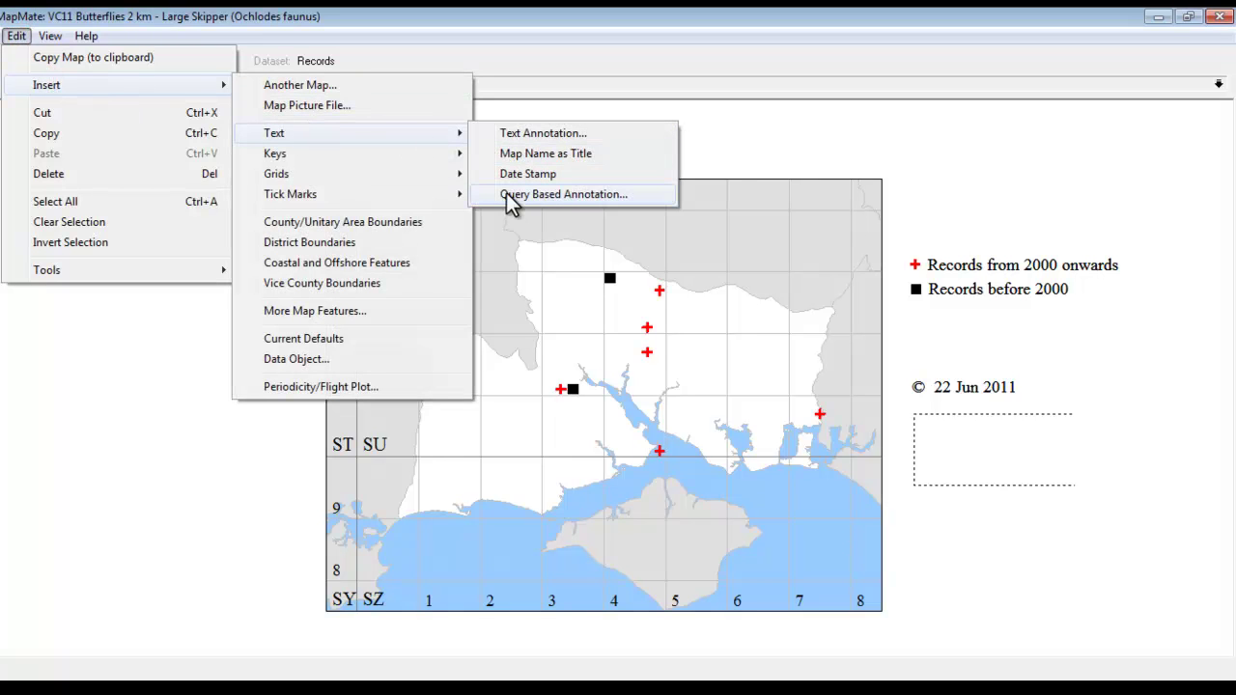
pyautogui.click(558, 196)
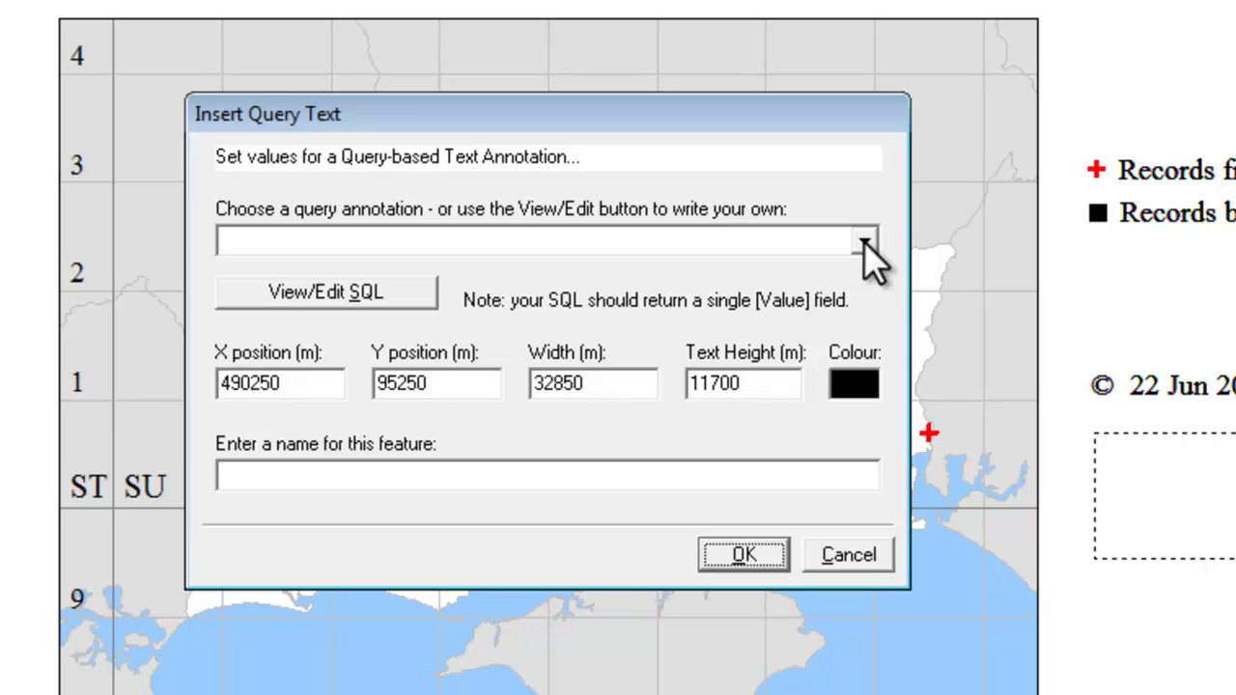
pyautogui.click(864, 241)
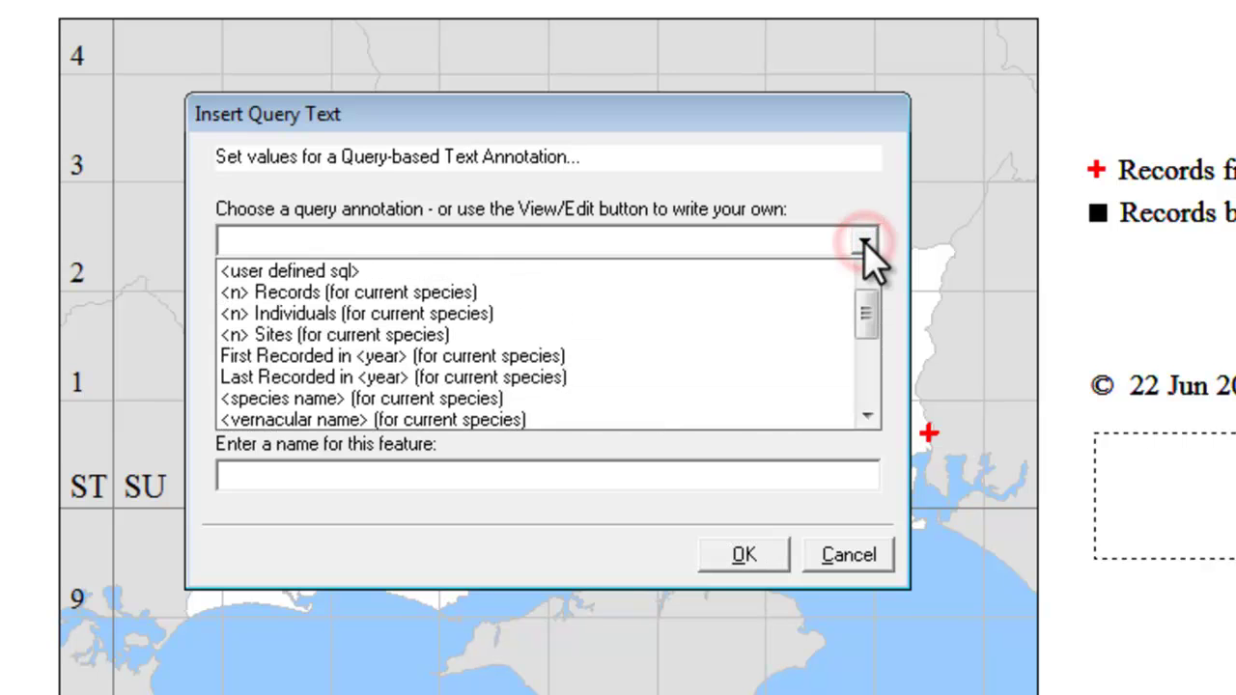
pyautogui.moveTo(866, 314)
pyautogui.mouseDown()
pyautogui.moveTo(873, 420)
pyautogui.moveTo(876, 312)
pyautogui.mouseUp()
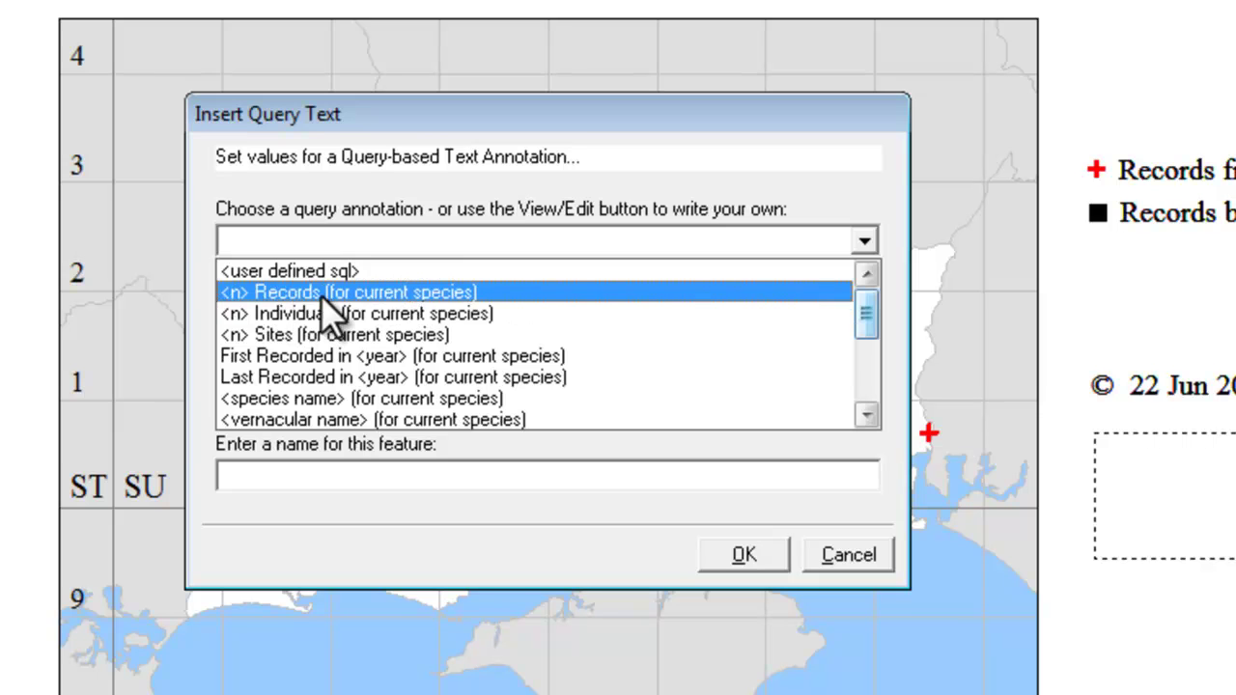
pyautogui.click(425, 291)
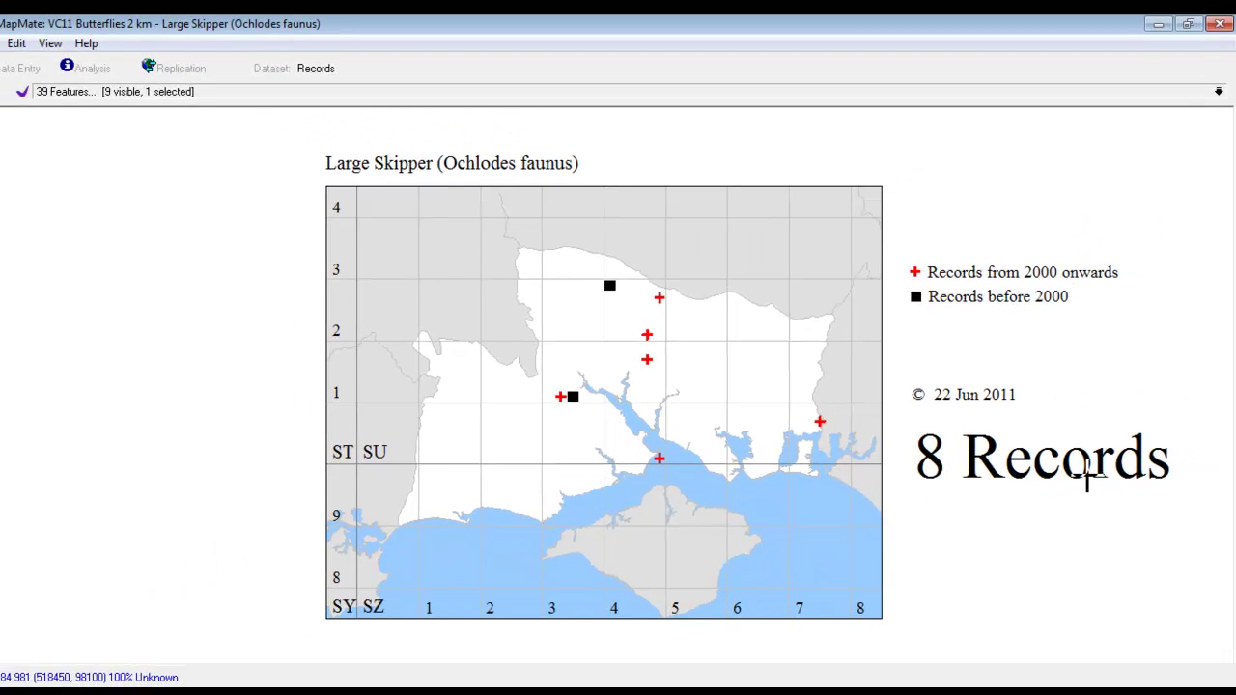
# Resize the record-count text from 11.7 km to a user-defined 3000 m
pyautogui.click(1219, 93)
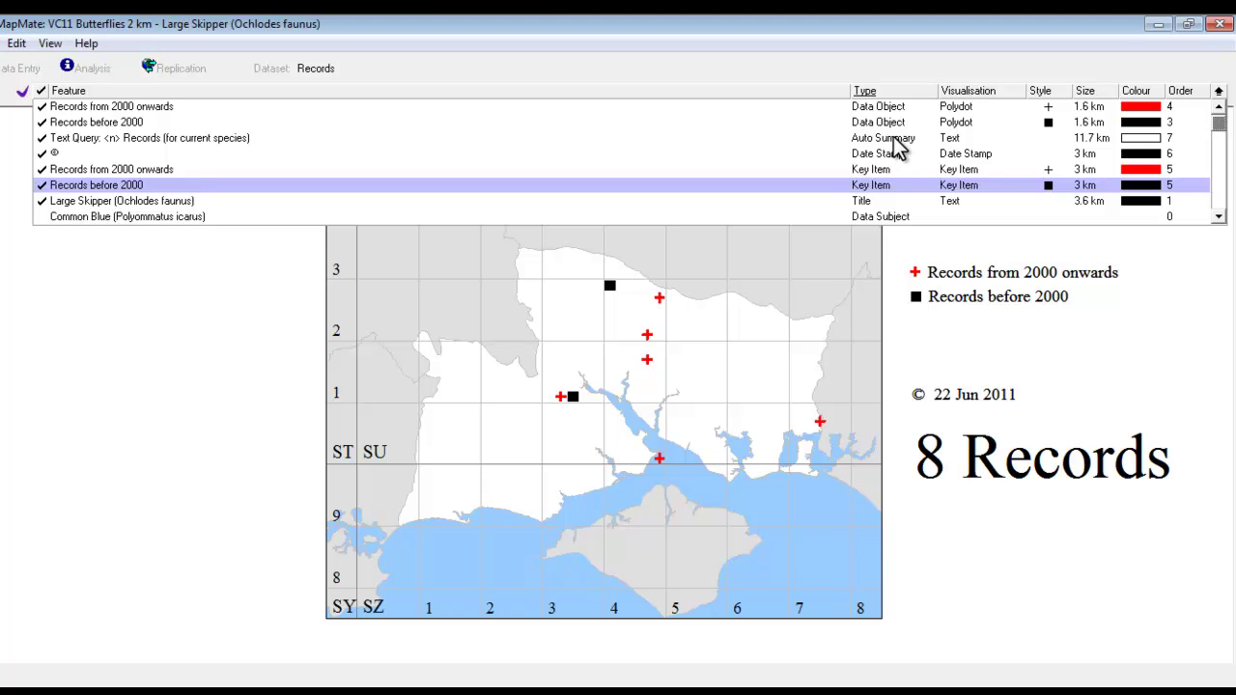
pyautogui.click(1091, 137)
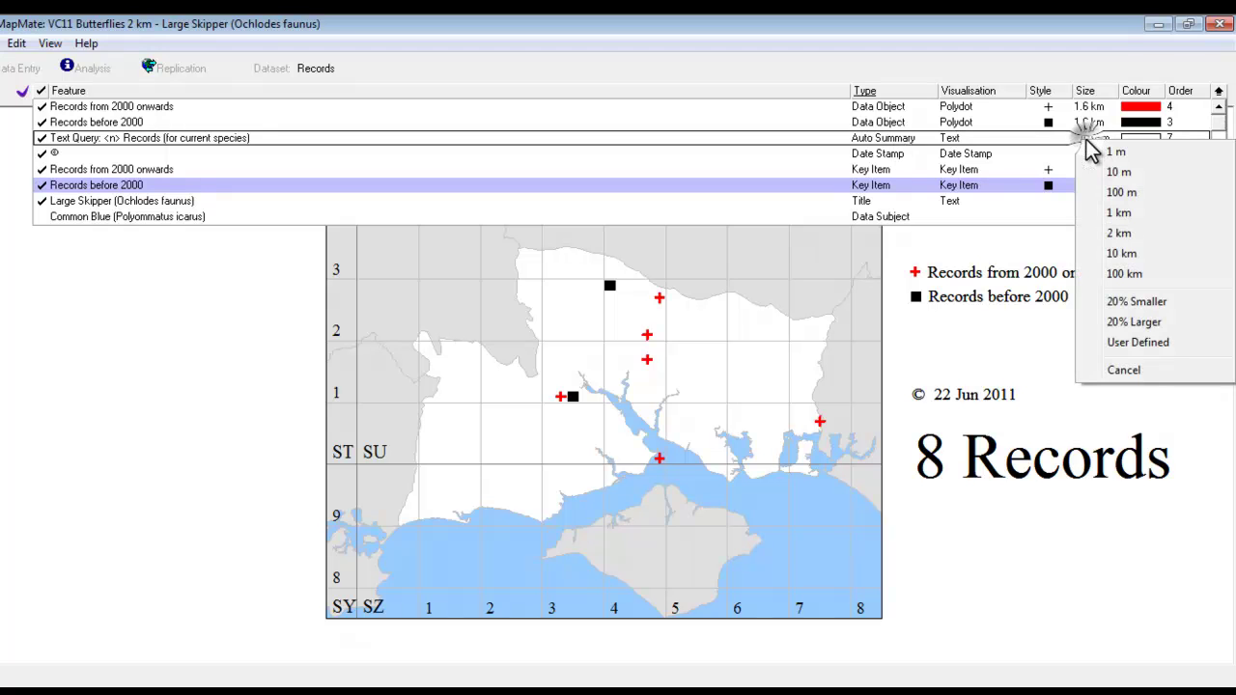
pyautogui.click(1135, 343)
pyautogui.write('3000')
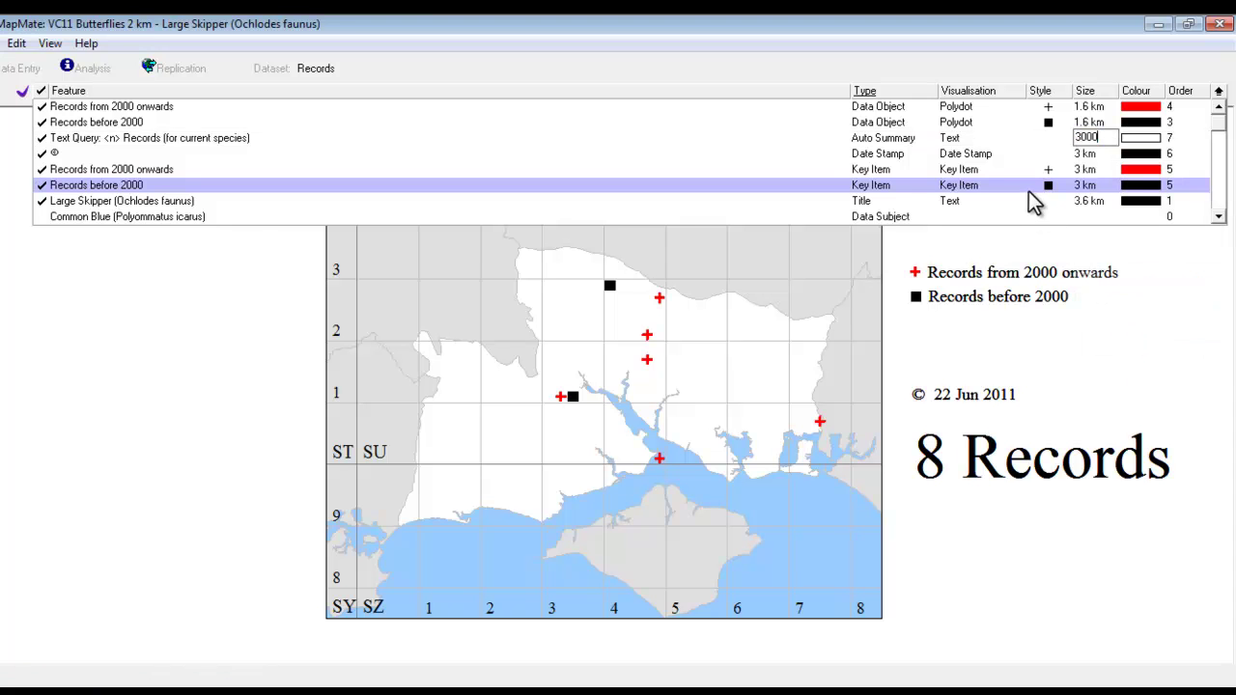
pyautogui.press('Return')
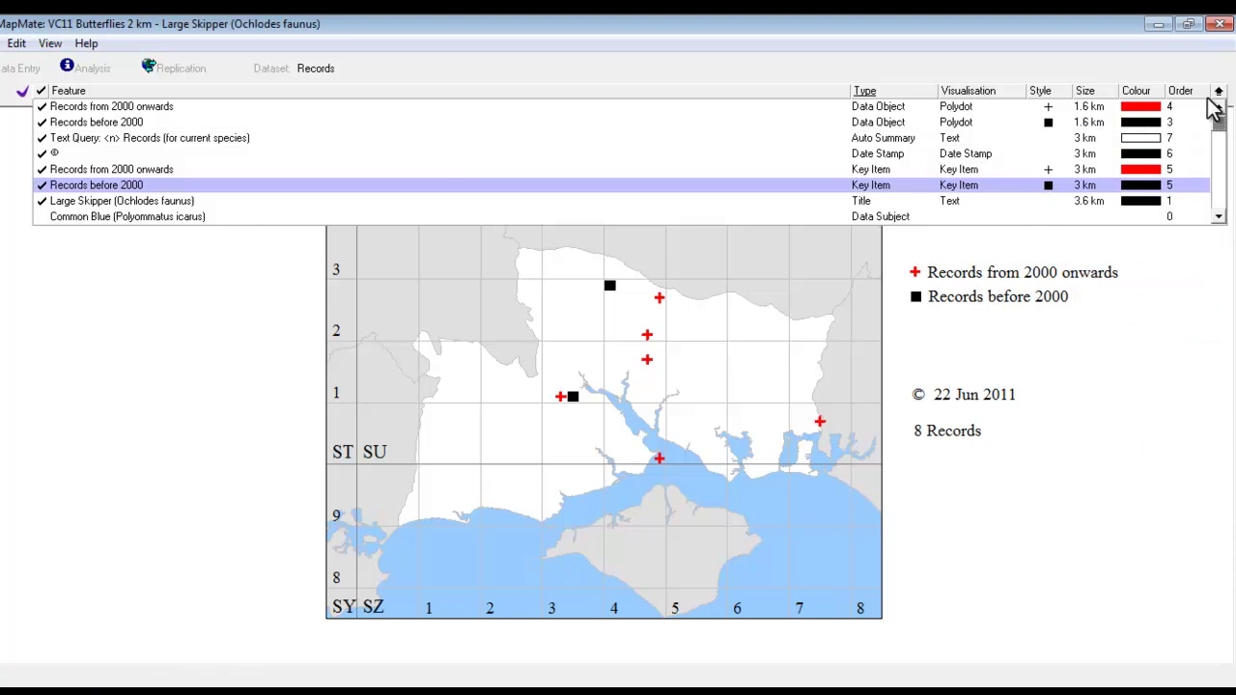
pyautogui.click(1218, 91)
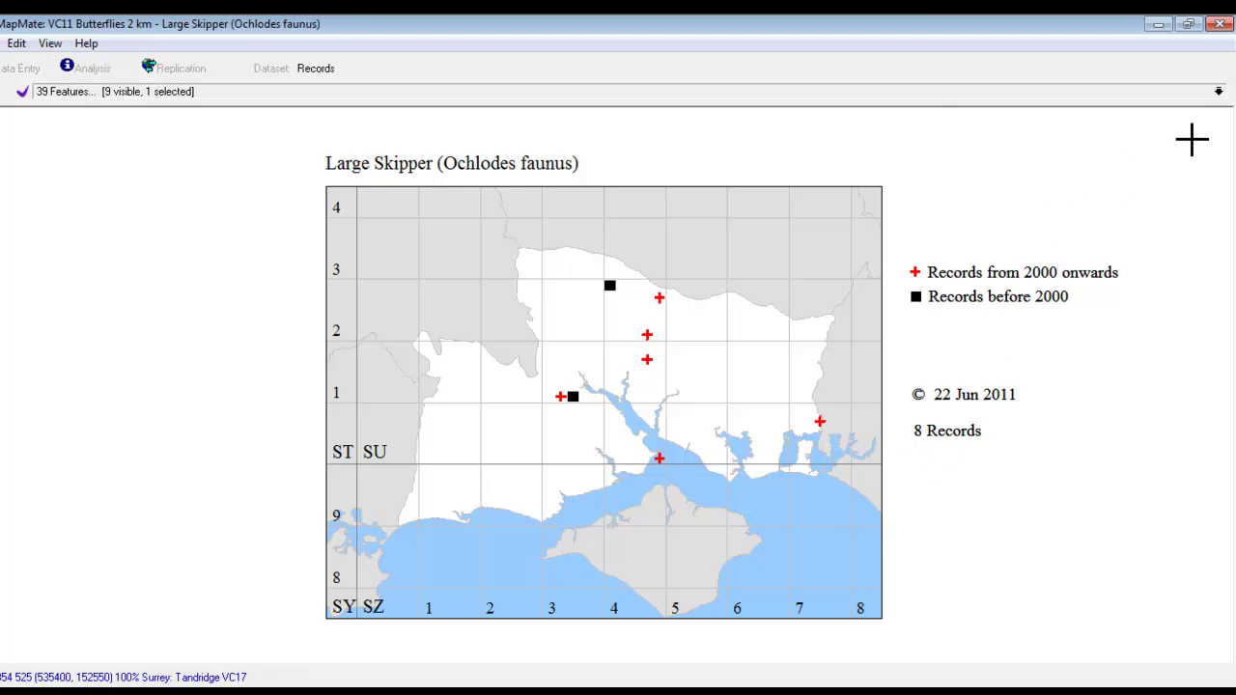
# Choose Brimstone (Gonepteryx rhamni) from the species entries in the feature list
pyautogui.click(1218, 92)
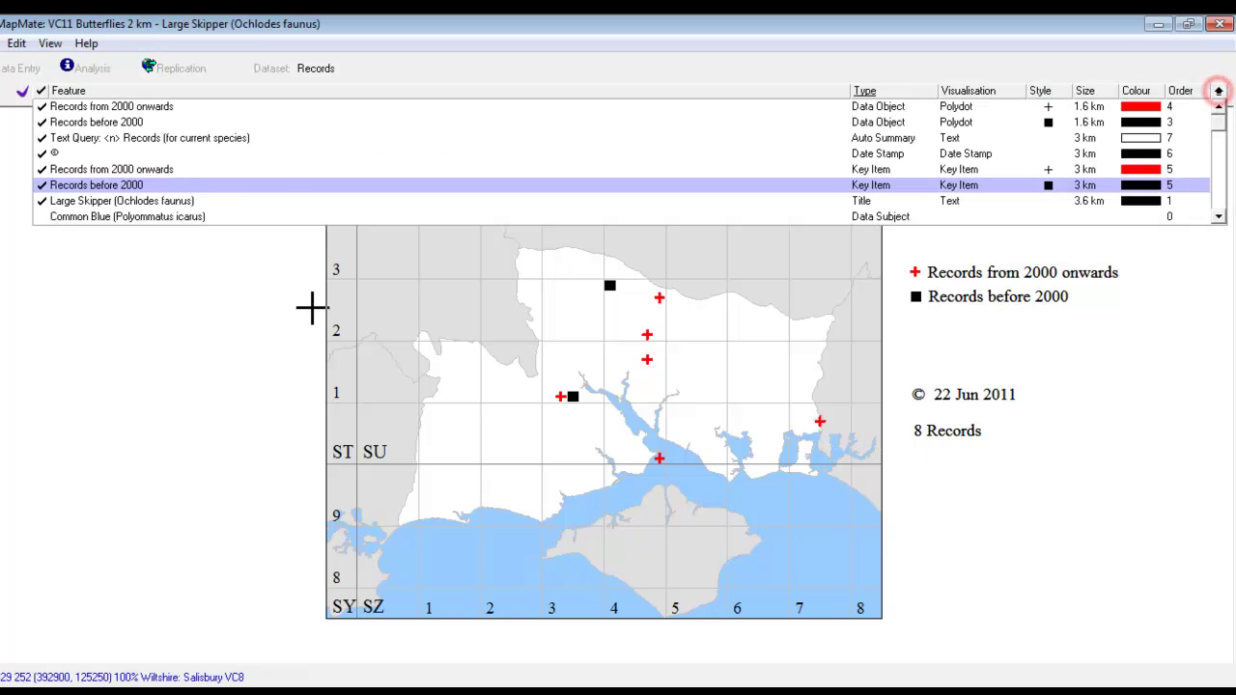
pyautogui.click(1218, 135)
pyautogui.click(1110, 169)
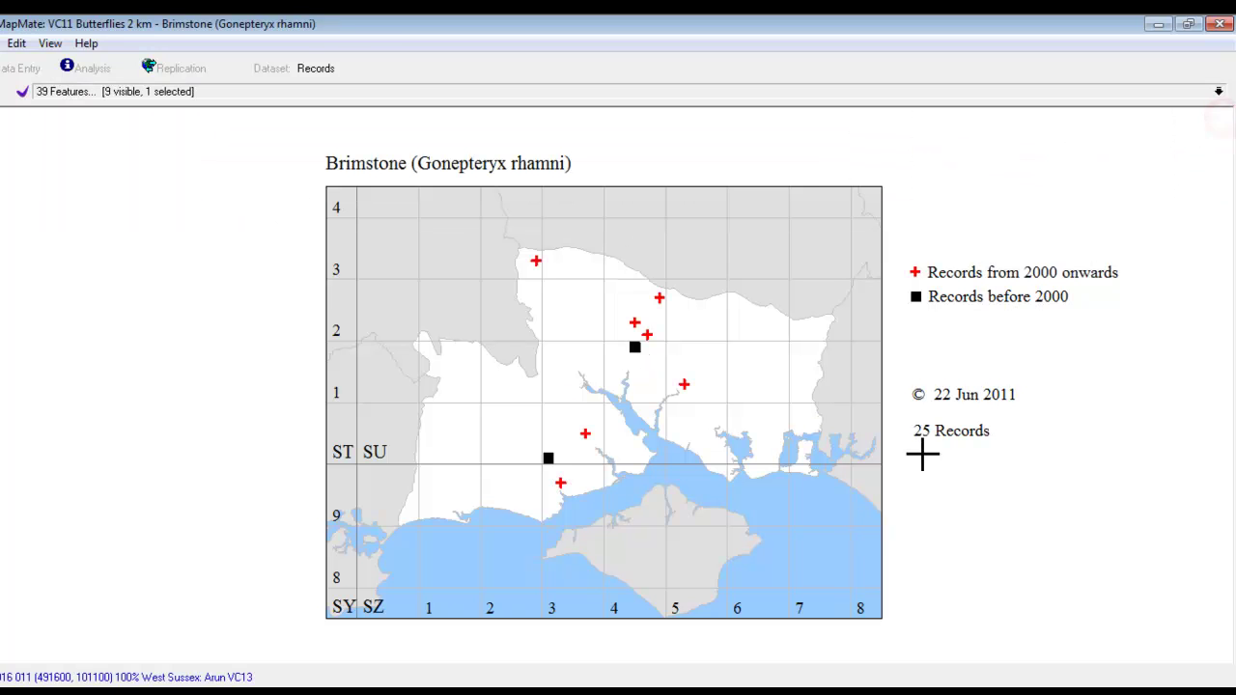